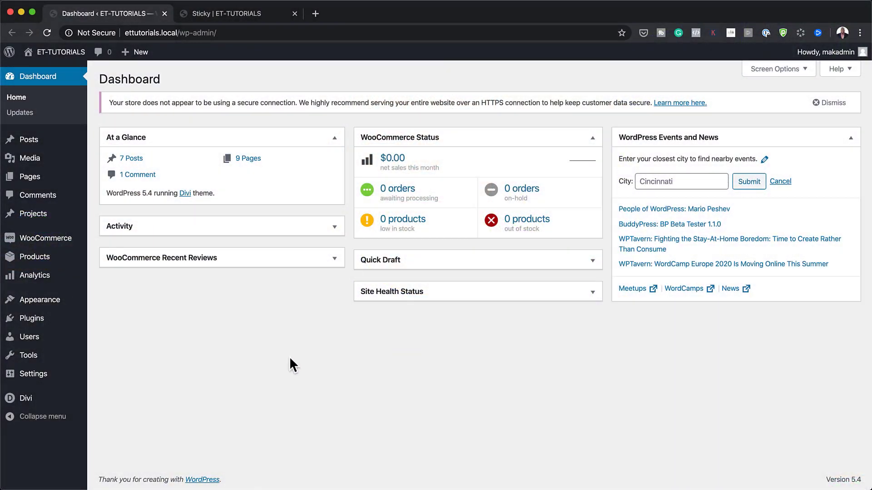
# Step: Create a new page and title it "Sticky", dismissing the block editor welcome guide
pyautogui.moveTo(30, 177)
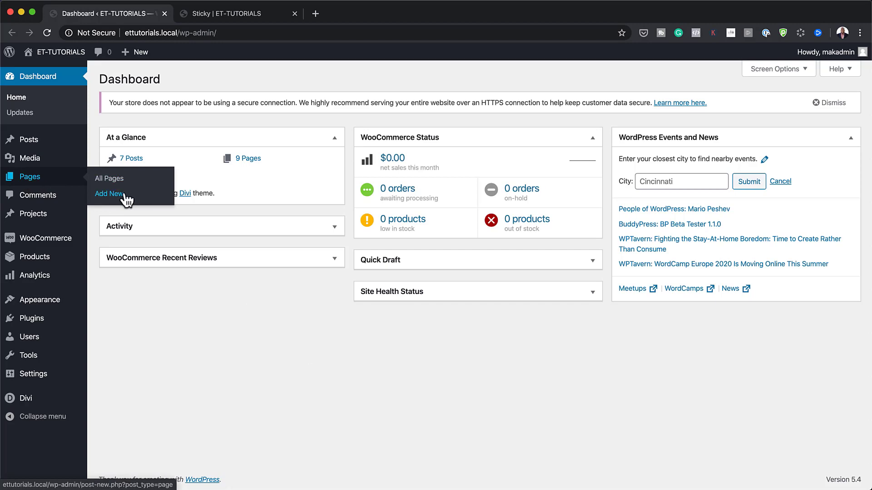
pyautogui.click(109, 194)
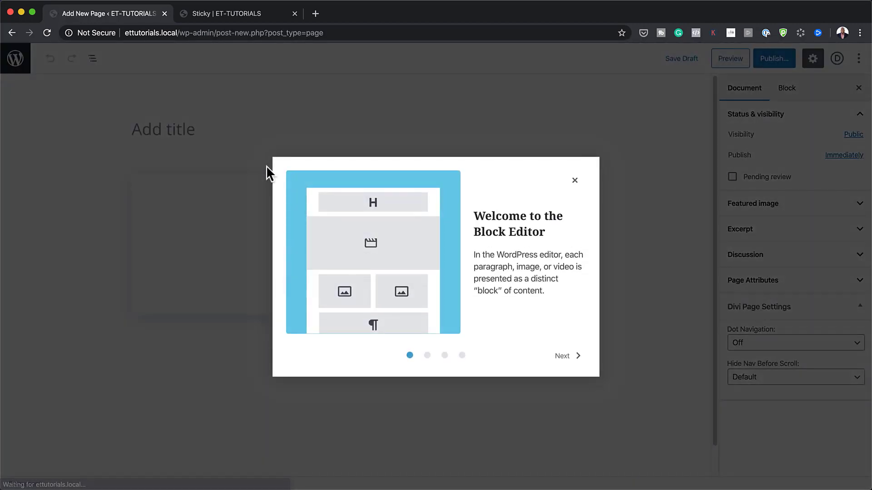
pyautogui.click(575, 180)
pyautogui.click(212, 130)
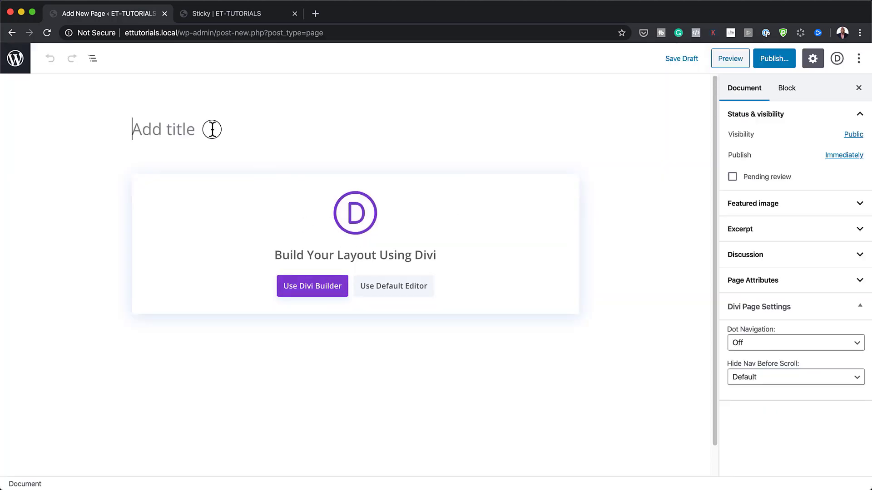
pyautogui.write('Sticky')
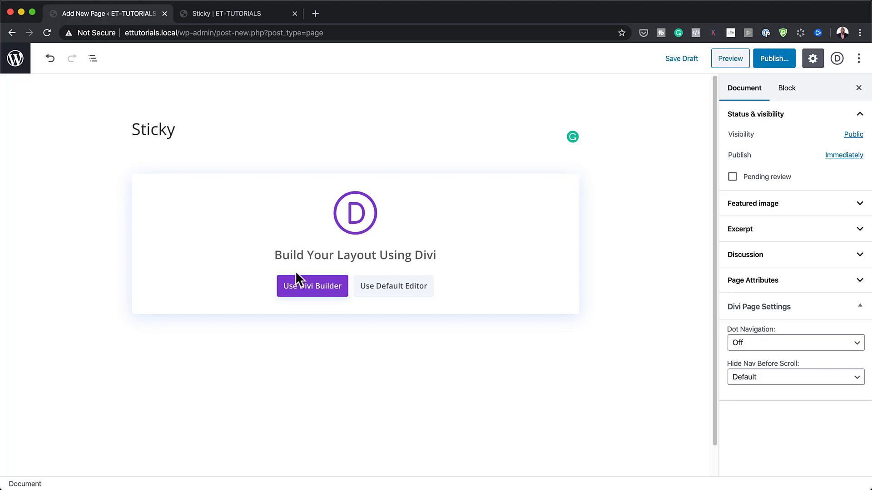
# Step: Launch the Divi Builder on the page and start building from scratch, closing the row insertion prompt
pyautogui.click(306, 287)
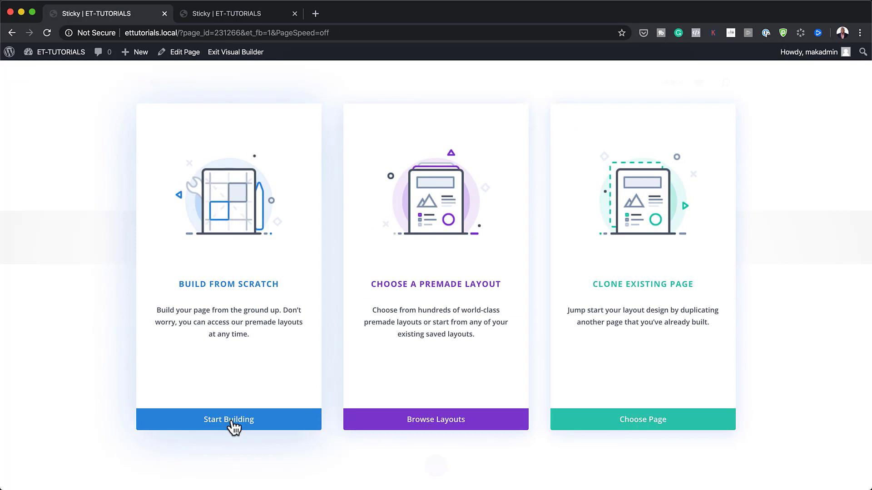
pyautogui.click(233, 422)
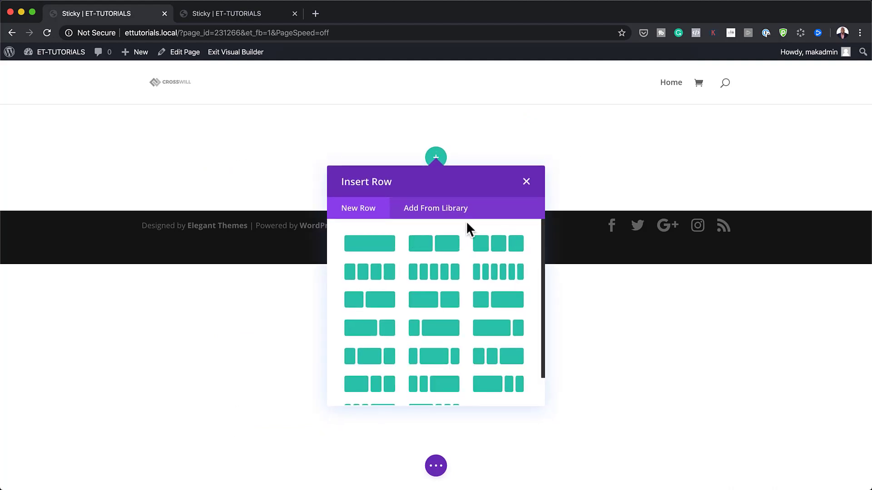
pyautogui.click(526, 182)
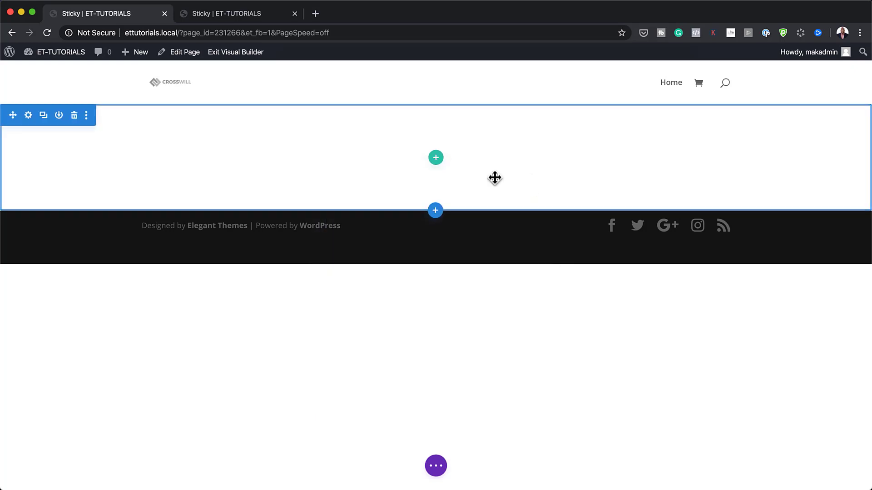
# Step: Set the empty section's padding to 7vw at the top and 20vw at the bottom, and save the section settings
pyautogui.click(29, 115)
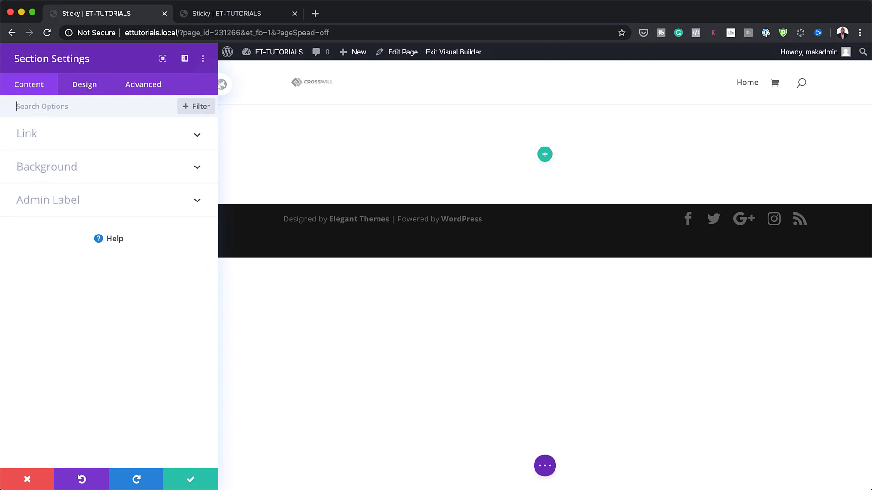
pyautogui.click(76, 90)
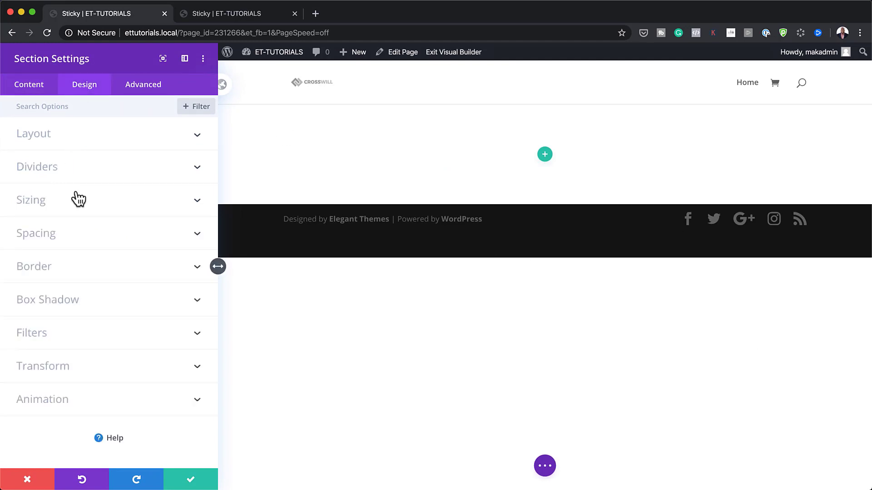
pyautogui.click(75, 234)
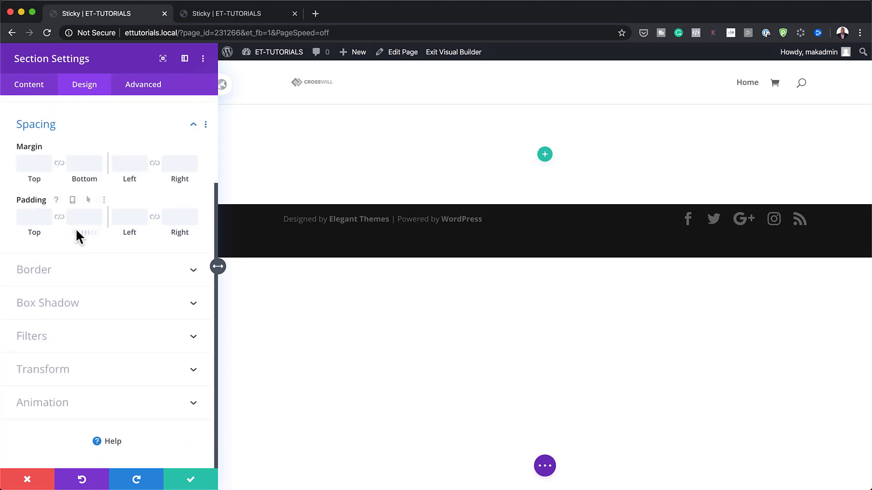
pyautogui.click(33, 212)
pyautogui.write('7vw')
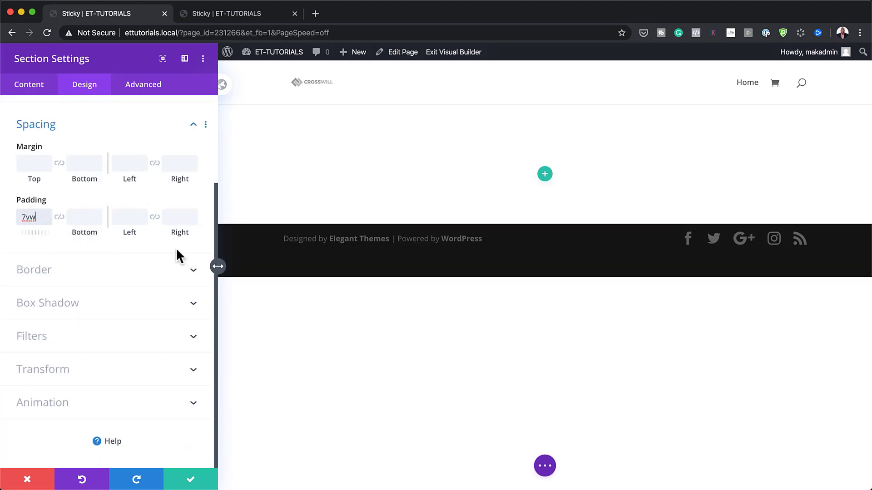
pyautogui.press('super+Tab')
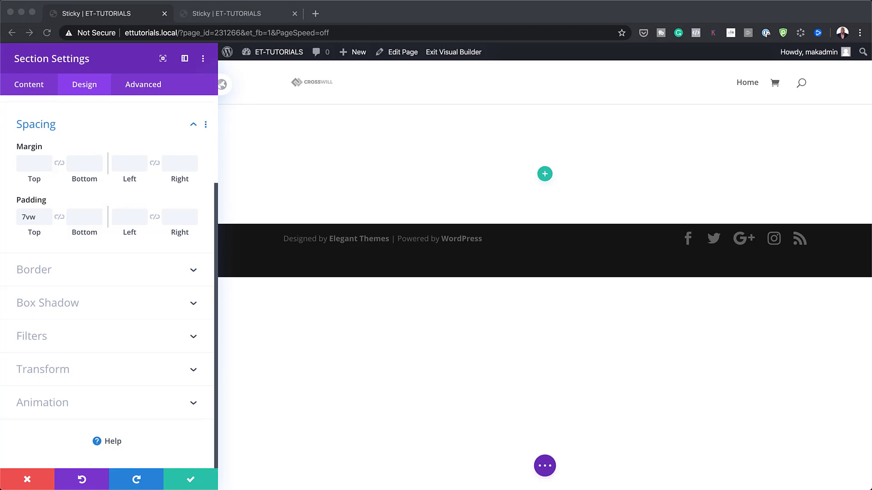
pyautogui.click(74, 217)
pyautogui.write('20vw')
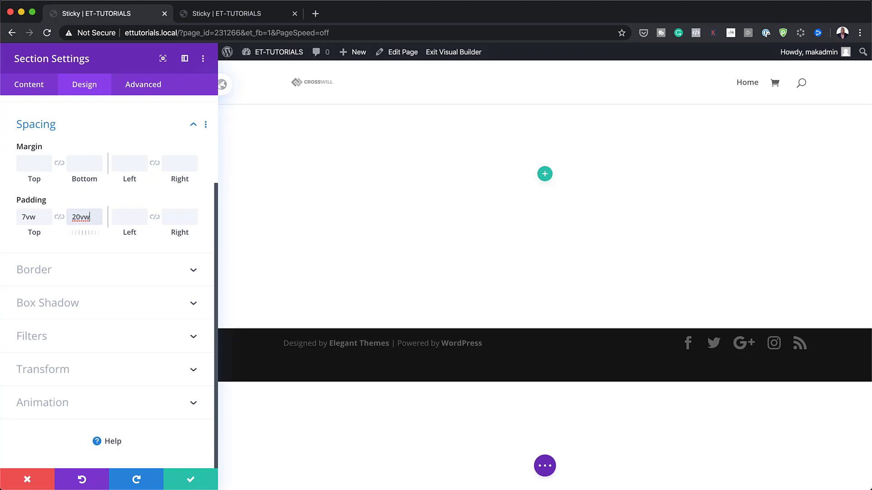
pyautogui.click(190, 481)
# Step: Insert a row with four equal columns into the section without adding a module
pyautogui.click(435, 190)
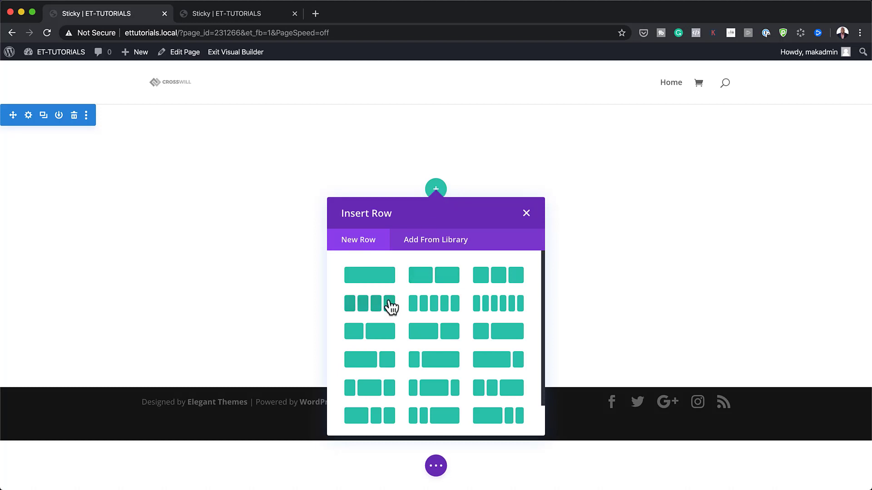
pyautogui.click(389, 302)
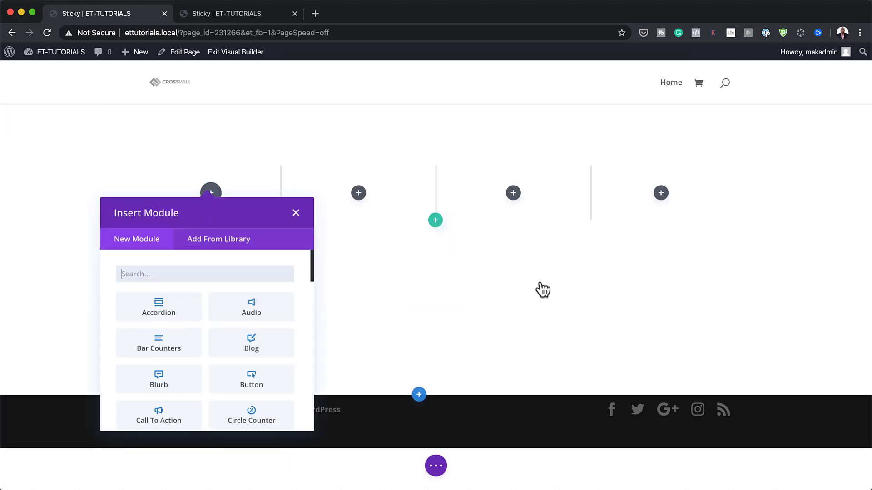
pyautogui.click(297, 213)
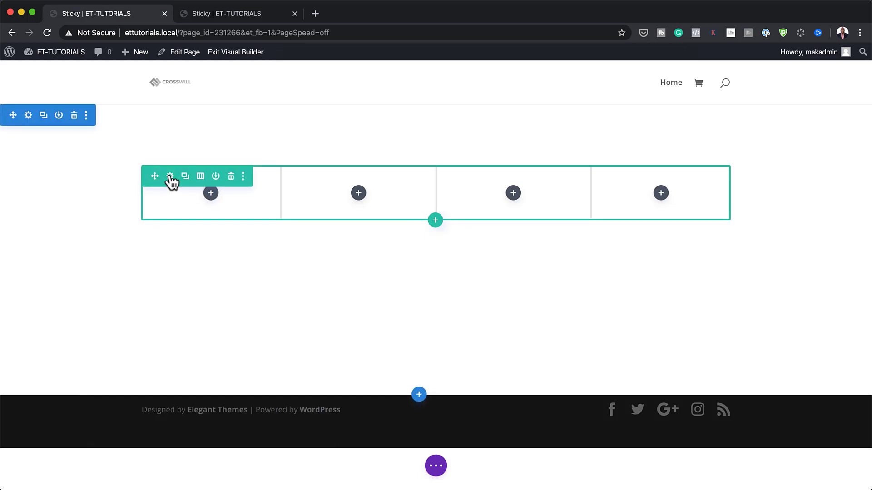
# Step: Give the four-column row a custom gutter width of 1 and equalize its column heights
pyautogui.click(170, 178)
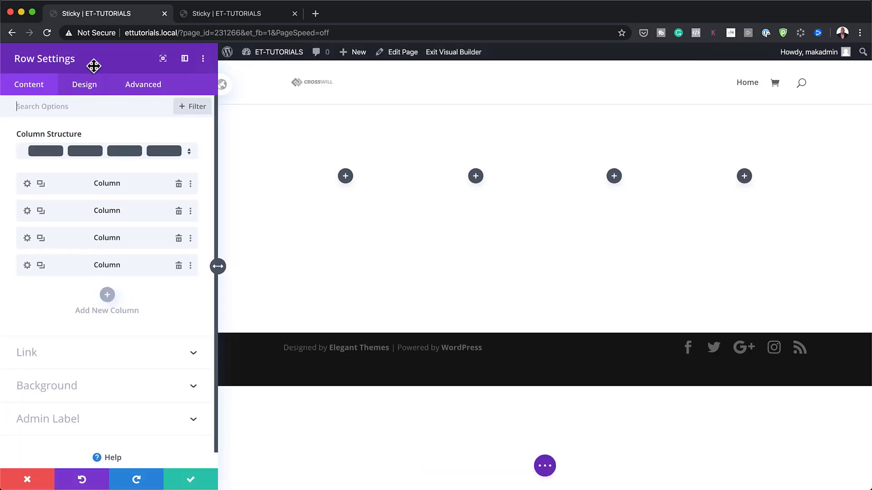
pyautogui.click(87, 85)
pyautogui.click(40, 136)
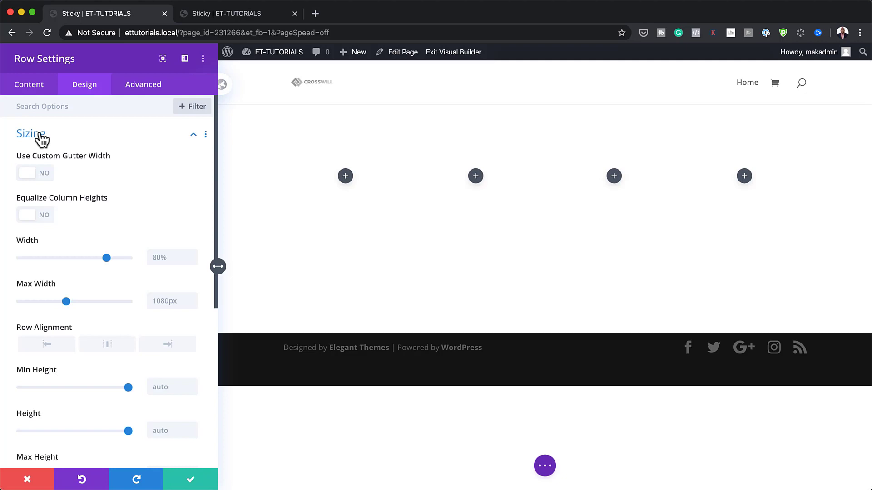
pyautogui.click(45, 176)
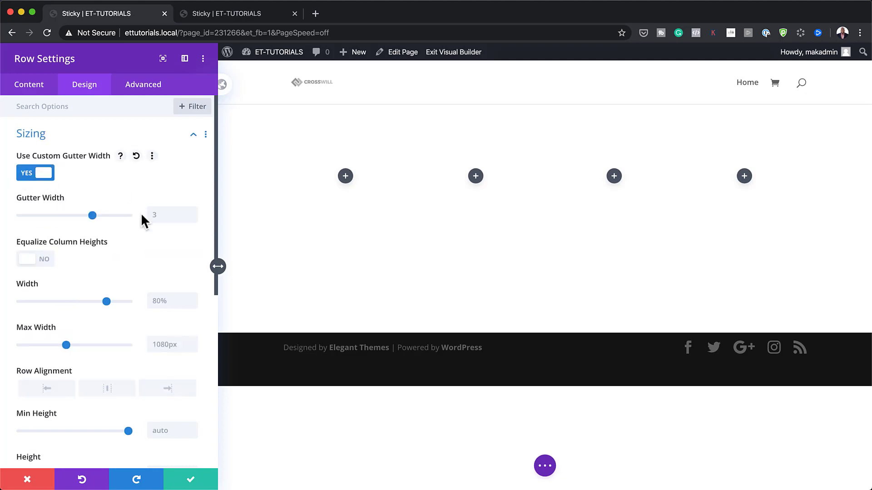
pyautogui.moveTo(92, 216); pyautogui.dragTo(3, 217)
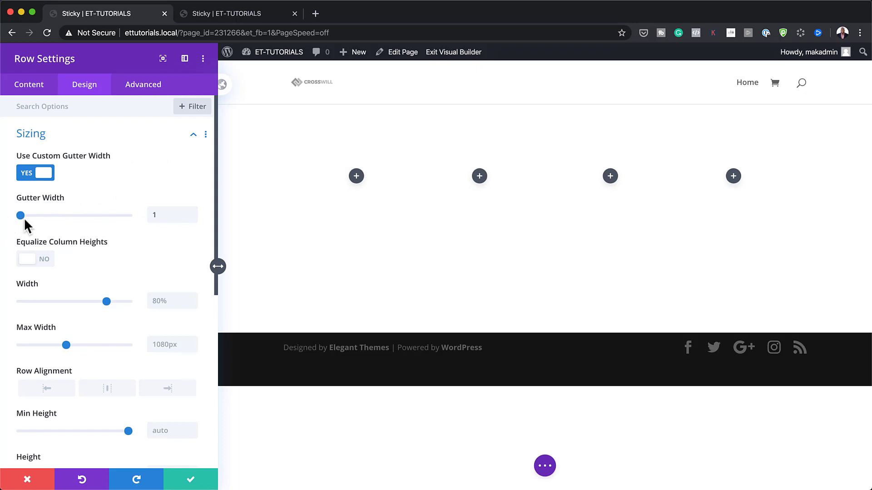
pyautogui.click(51, 268)
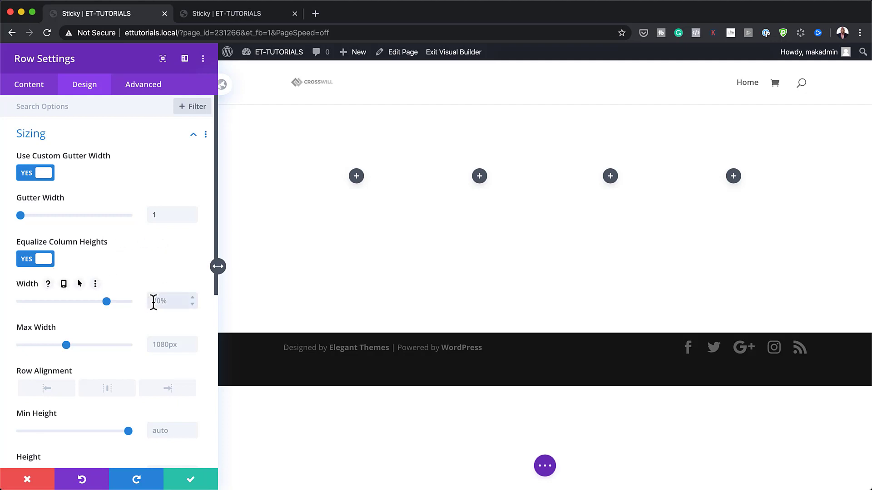
# Step: Set both the width and the max width of the row to 100%
pyautogui.click(156, 344)
pyautogui.write('100%')
pyautogui.press('Return')
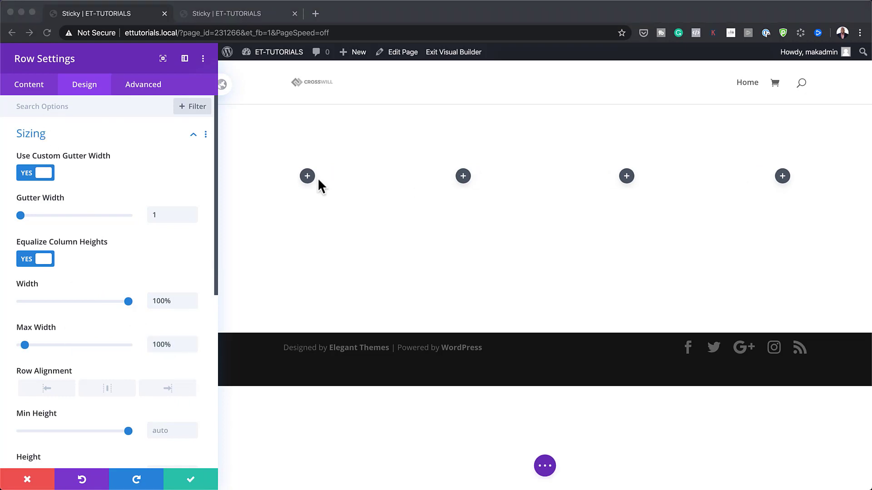
# Step: Set the second column's top padding to 20vw
pyautogui.click(39, 89)
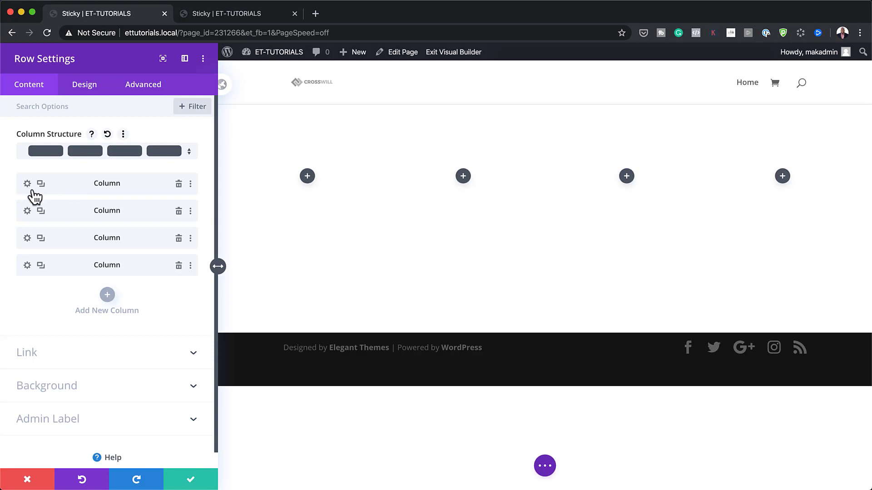
pyautogui.click(28, 211)
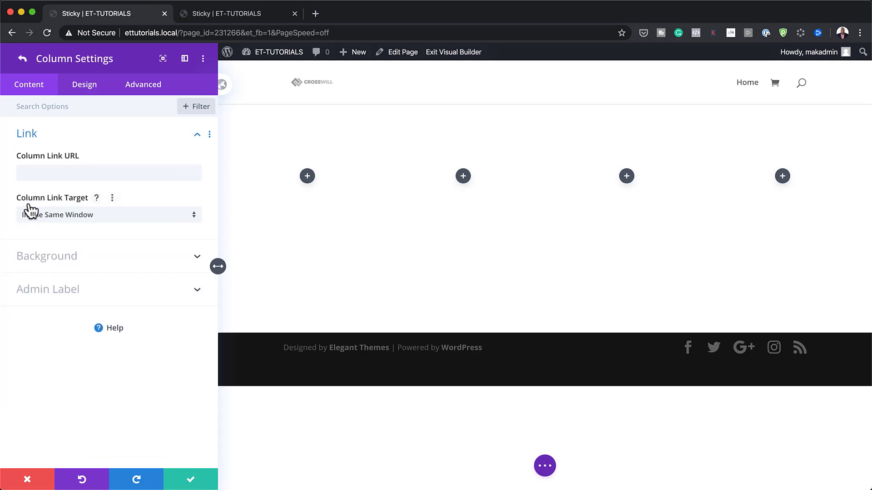
pyautogui.click(89, 91)
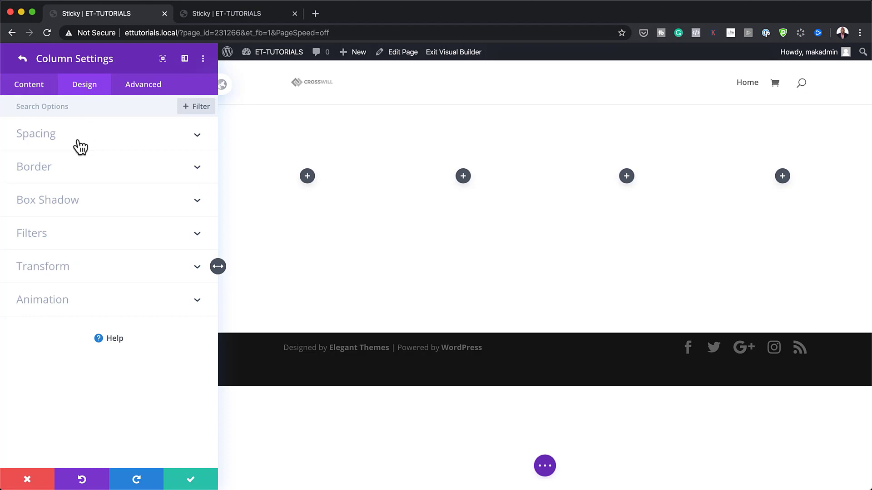
pyautogui.click(48, 137)
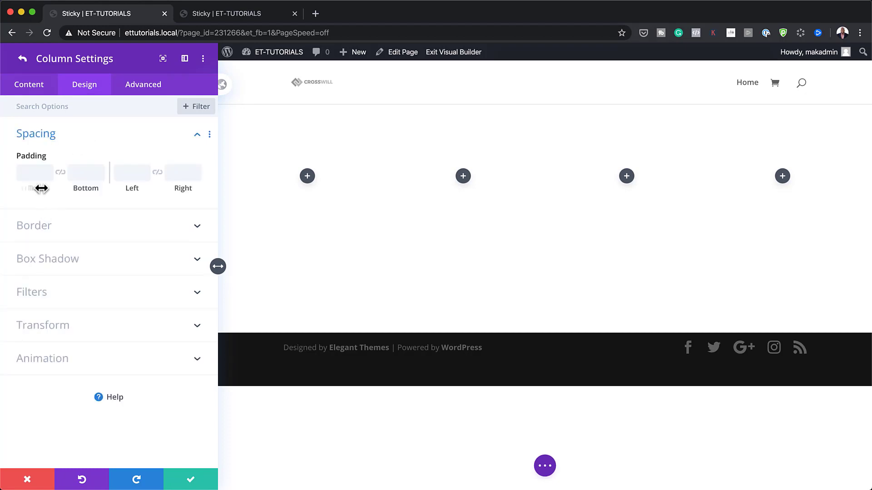
pyautogui.click(32, 176)
pyautogui.write('20vw')
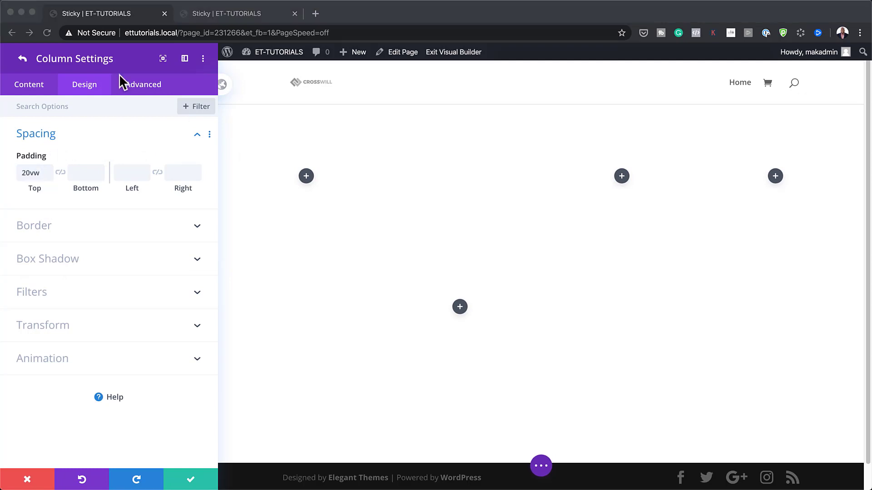
# Step: Set the third column's top padding to 40vw
pyautogui.click(22, 60)
pyautogui.click(27, 238)
pyautogui.click(85, 87)
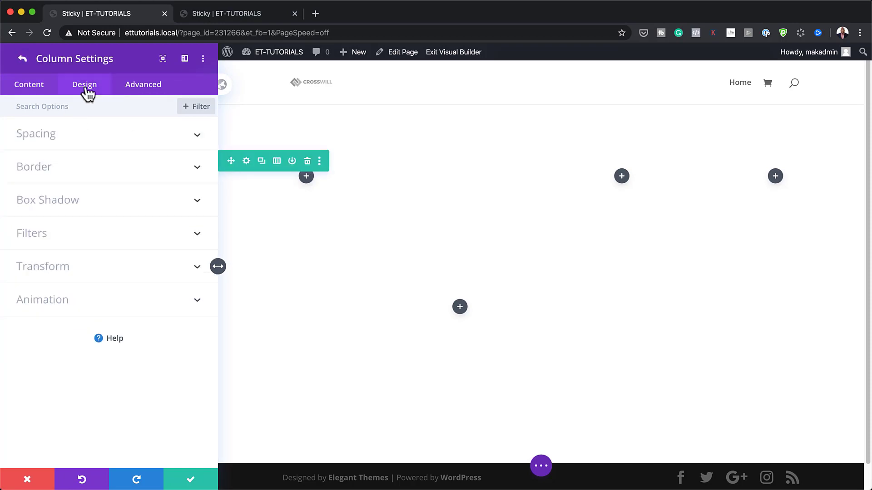
pyautogui.click(39, 138)
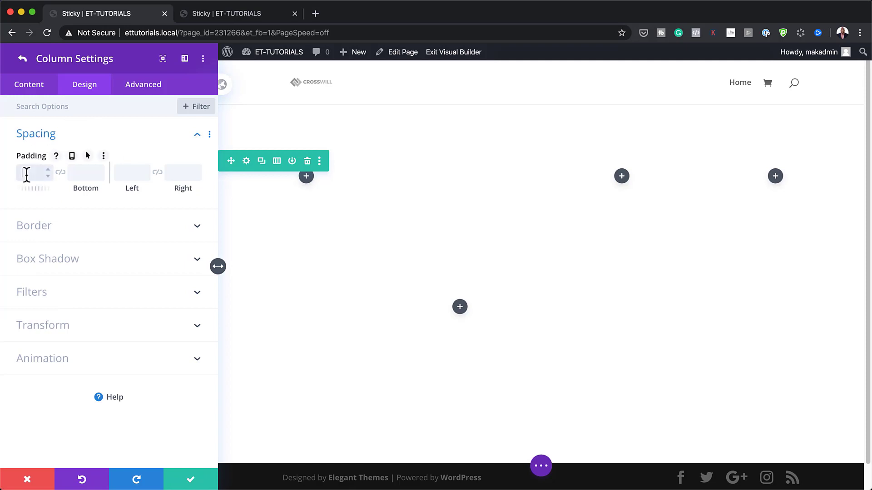
pyautogui.click(27, 174)
pyautogui.write('40vw')
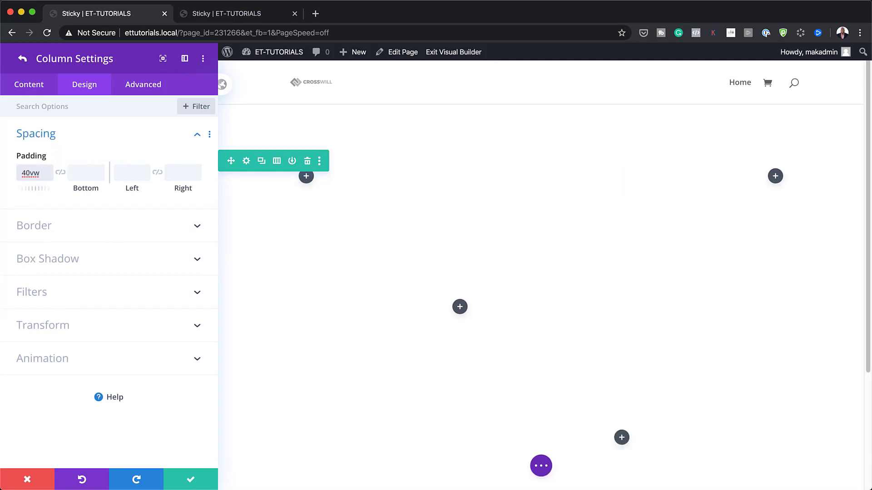
pyautogui.press('super+Tab')
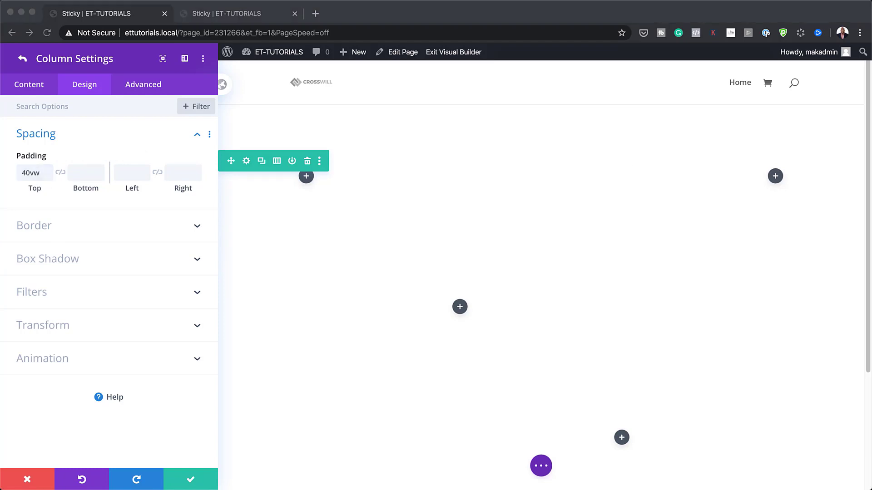
# Step: Set the fourth column's top padding to 60vw
pyautogui.click(22, 61)
pyautogui.click(22, 59)
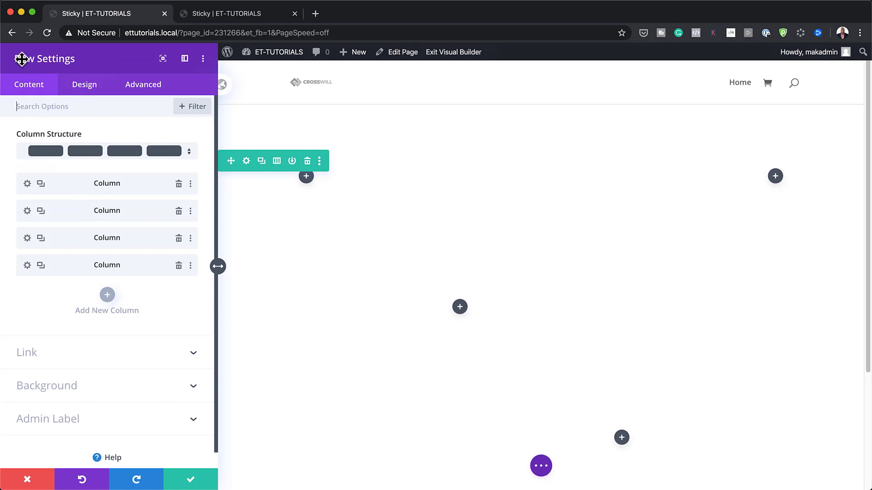
pyautogui.click(27, 265)
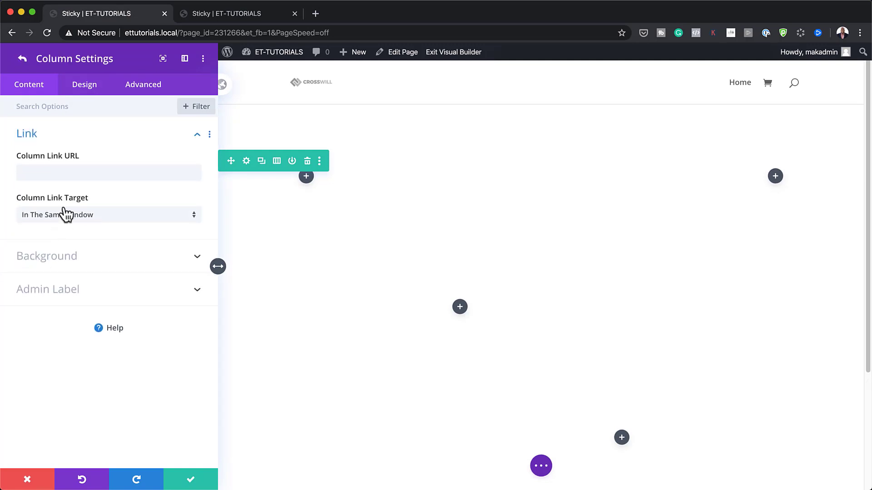
pyautogui.click(87, 87)
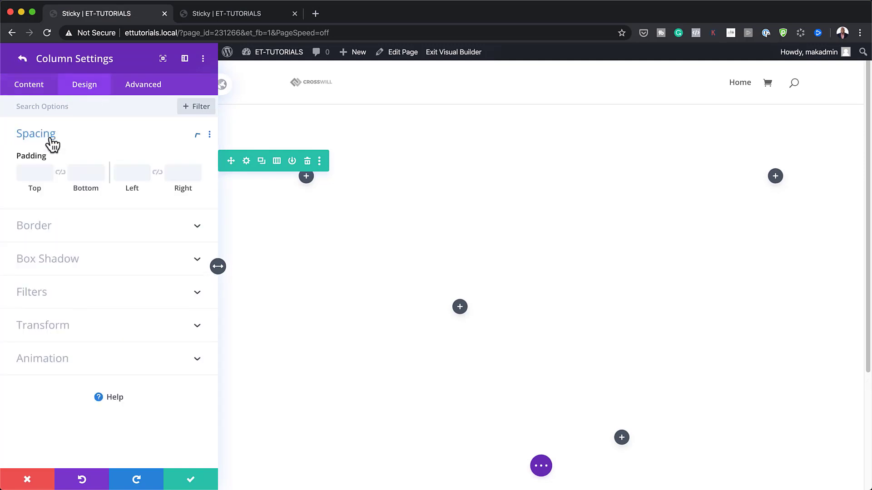
pyautogui.click(30, 173)
pyautogui.write('60vw')
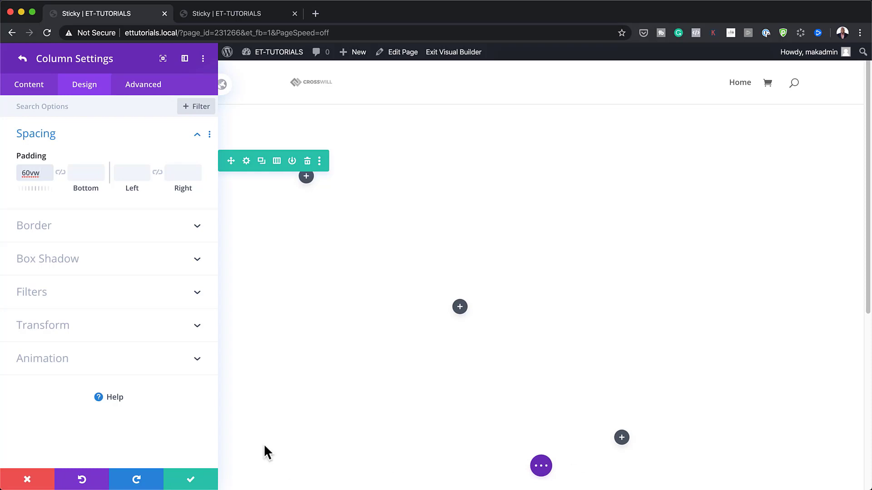
# Step: Save the column and row settings, and insert a Call To Action module in the first column
pyautogui.click(191, 482)
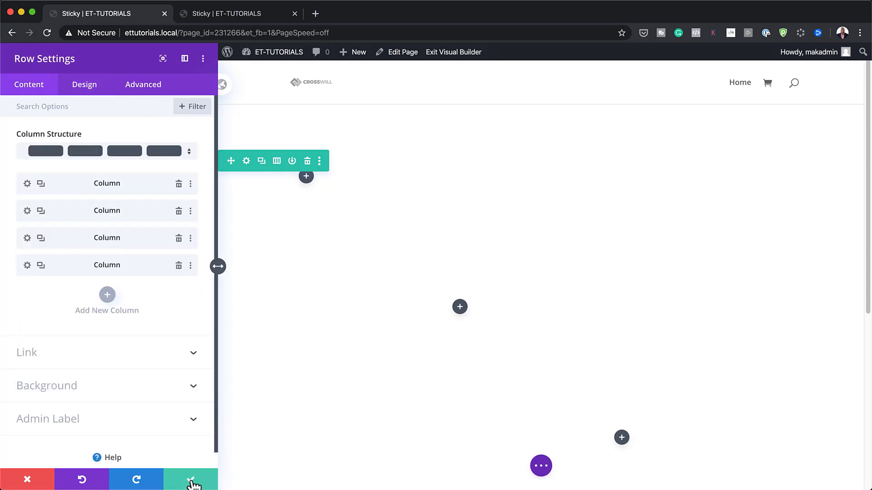
pyautogui.click(191, 480)
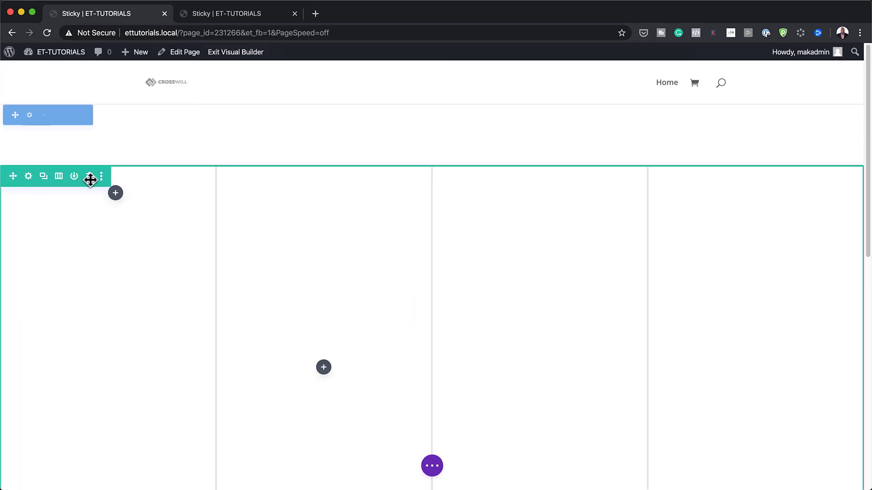
pyautogui.click(116, 194)
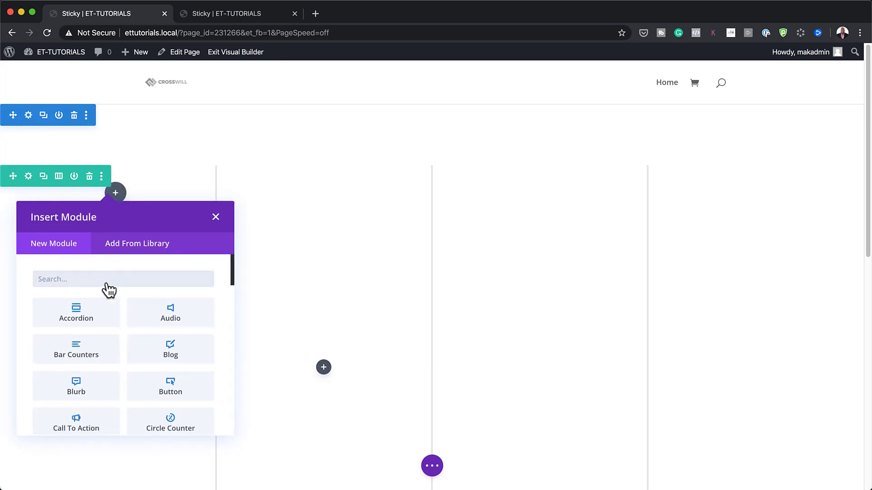
pyautogui.write('call')
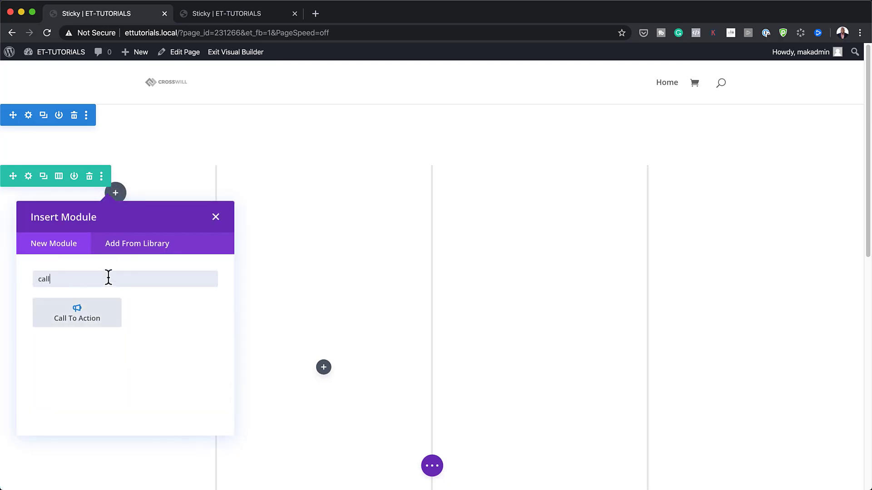
pyautogui.click(80, 320)
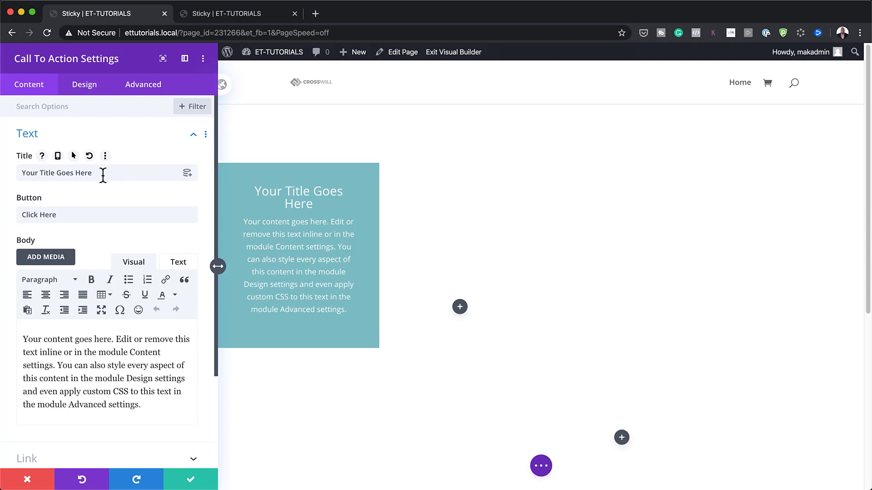
# Step: Title the call to action "Delicious Donuts" and shorten its body text to the first two sentences
pyautogui.moveTo(103, 176); pyautogui.dragTo(4, 178)
pyautogui.write('Delicious Donuts')
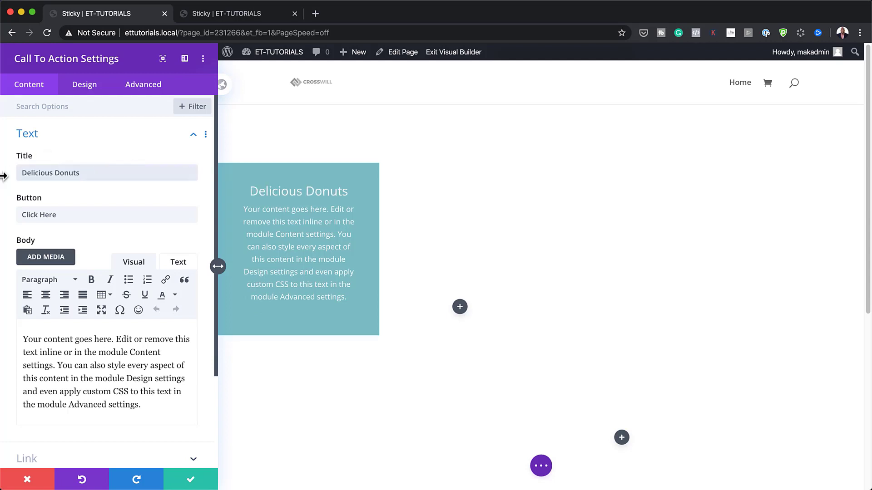
pyautogui.moveTo(57, 366); pyautogui.dragTo(150, 405)
pyautogui.press('BackSpace')
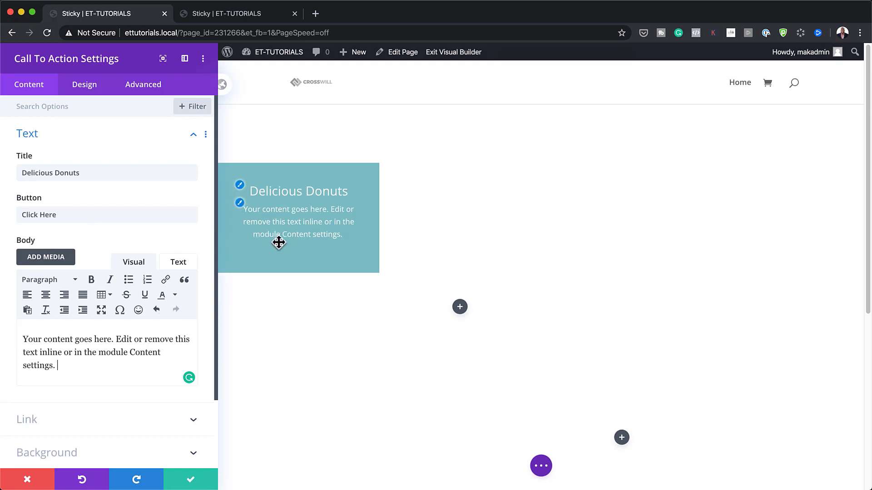
# Step: Set the call to action's button link URL to "#"
pyautogui.scroll(-1, 50, 375)
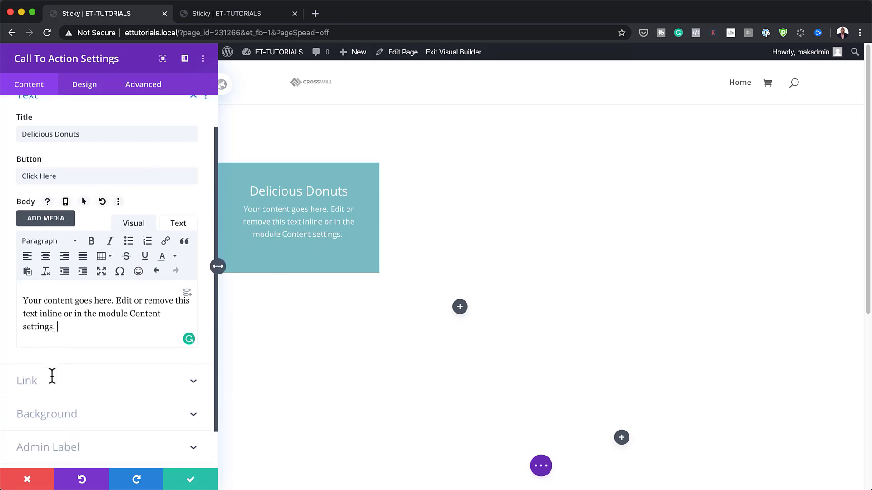
pyautogui.click(32, 383)
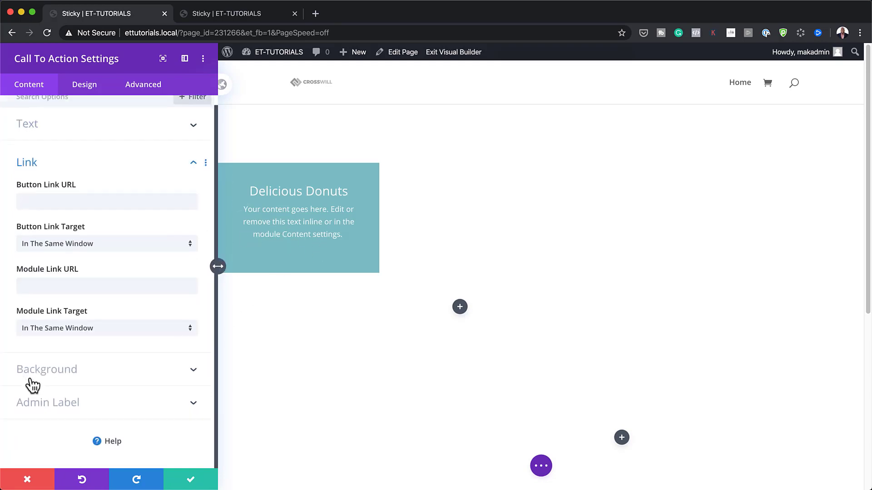
pyautogui.click(51, 202)
pyautogui.write('#')
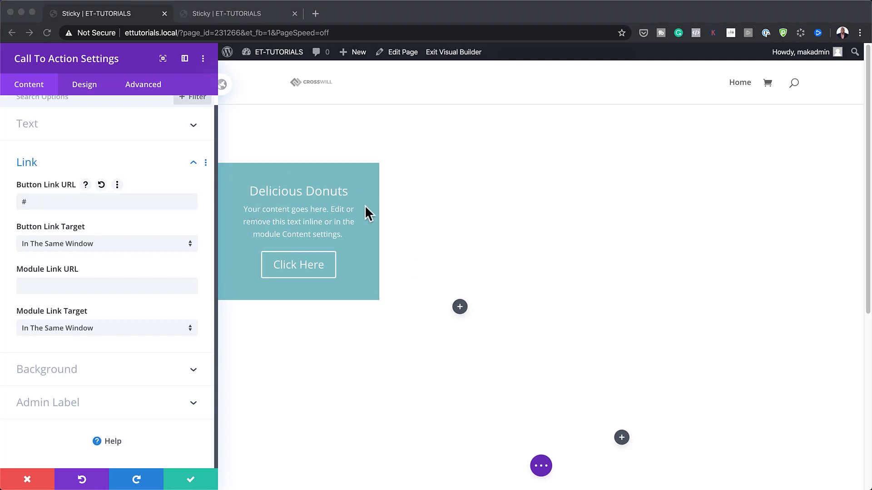
# Step: Set the call to action's background color to #ffffff
pyautogui.click(68, 370)
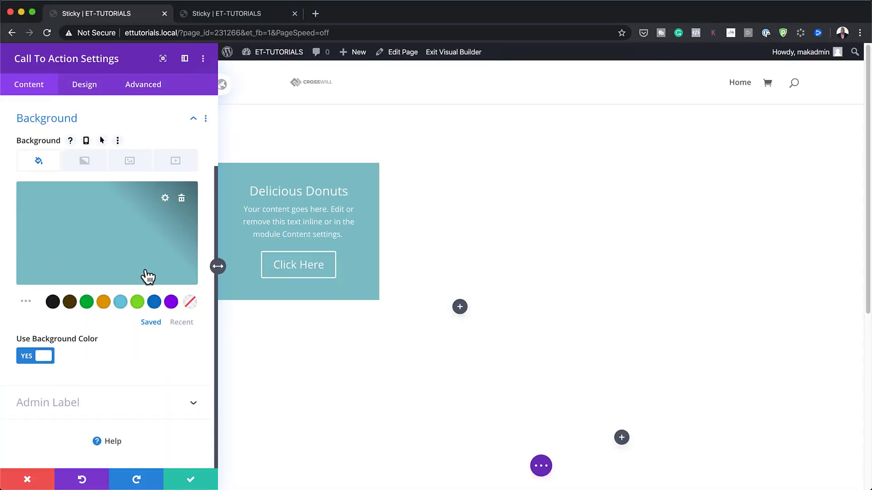
pyautogui.click(68, 253)
pyautogui.tripleClick(56, 197)
pyautogui.write('#ffffff')
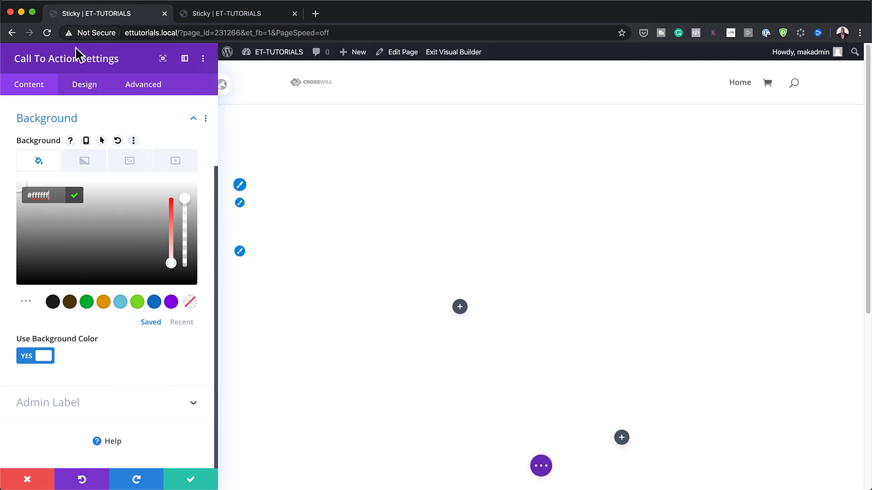
# Step: Change the call to action's overall text color to Dark in the design settings
pyautogui.click(92, 90)
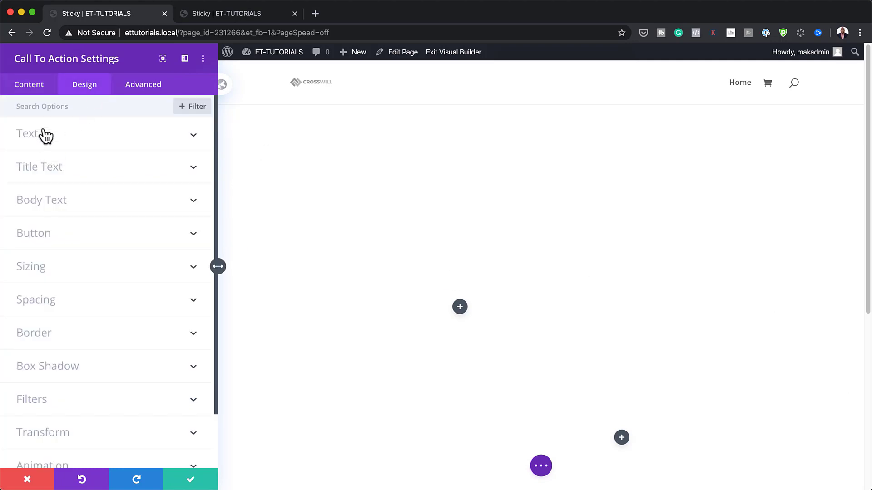
pyautogui.click(44, 139)
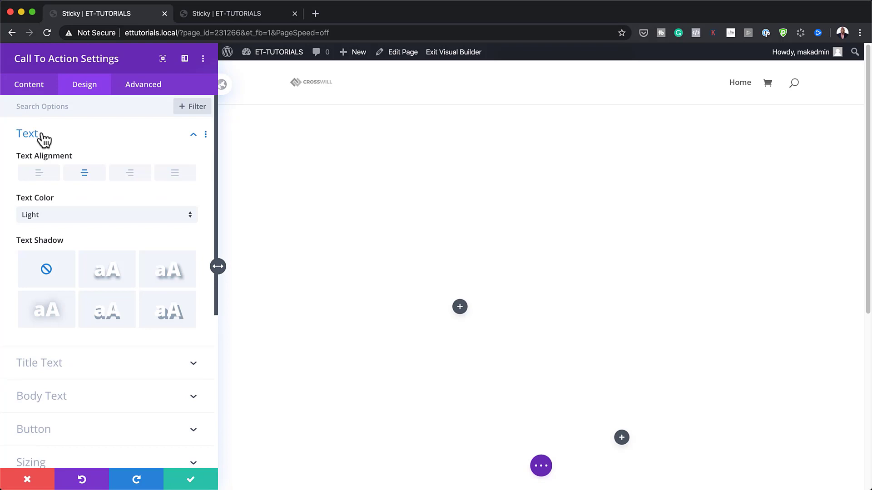
pyautogui.click(53, 217)
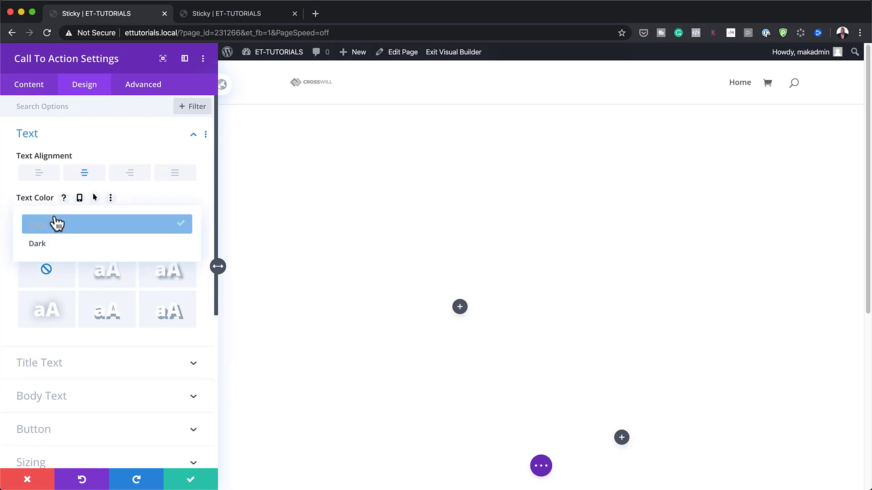
pyautogui.click(64, 244)
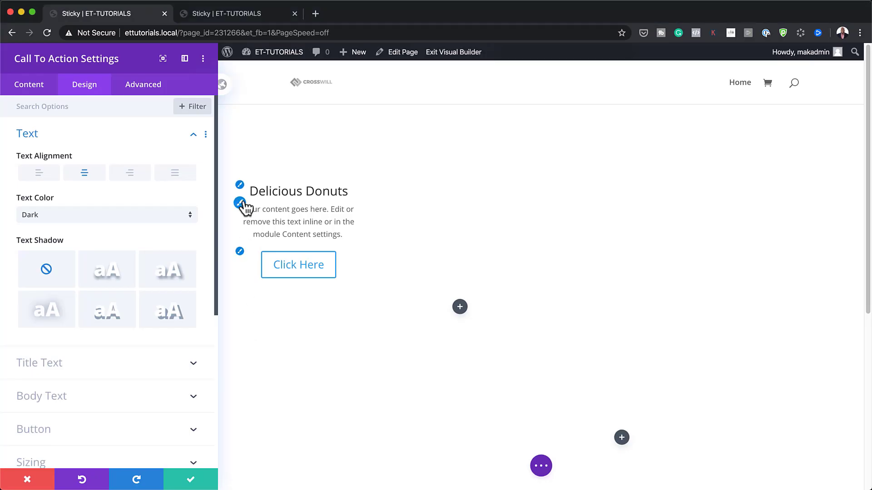
# Step: Set the font of the "Delicious Donuts" title to Spectral
pyautogui.click(242, 190)
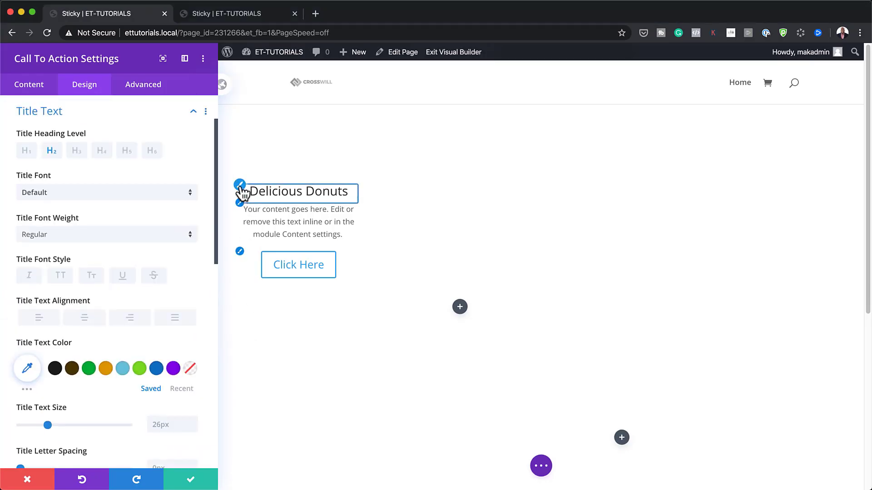
pyautogui.click(62, 195)
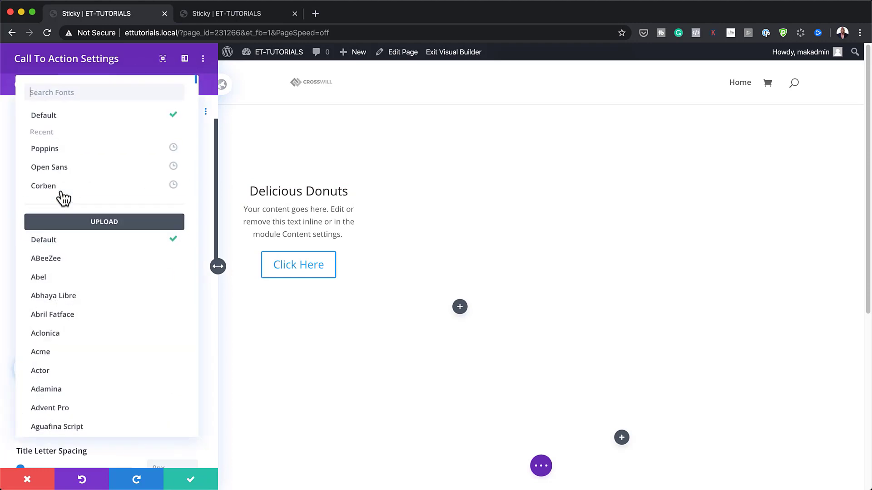
pyautogui.write('Spectral')
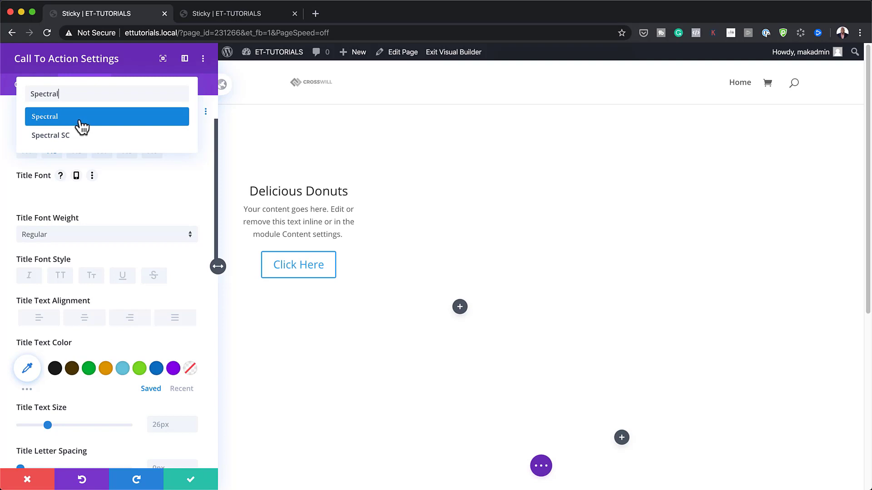
pyautogui.click(82, 117)
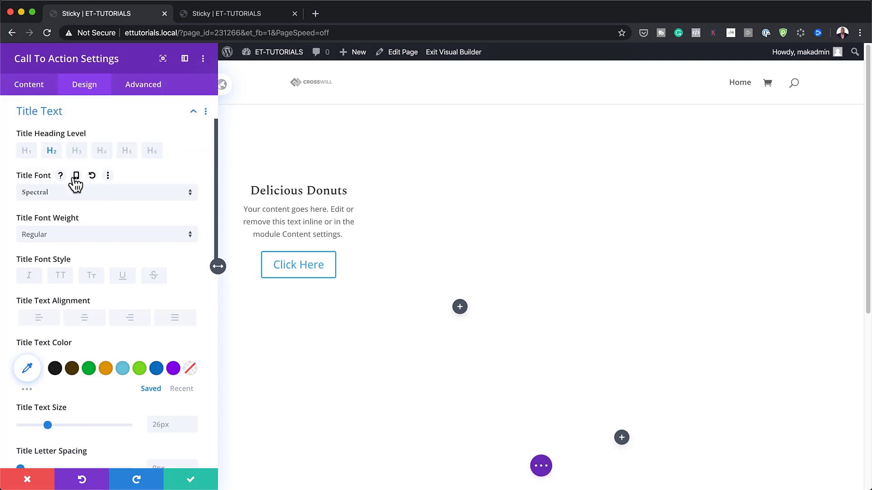
# Step: Make the title text black and set its size to 2vw
pyautogui.click(28, 368)
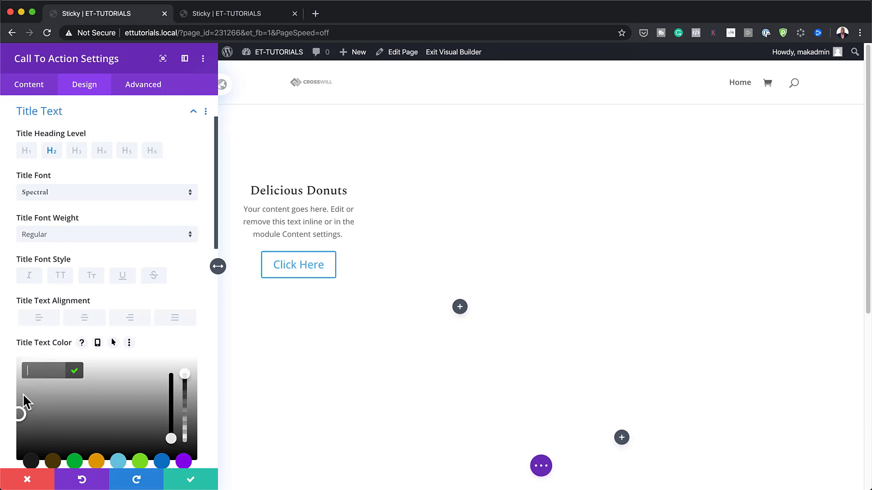
pyautogui.moveTo(20, 414); pyautogui.dragTo(4, 458)
pyautogui.scroll(-4, 4, 454)
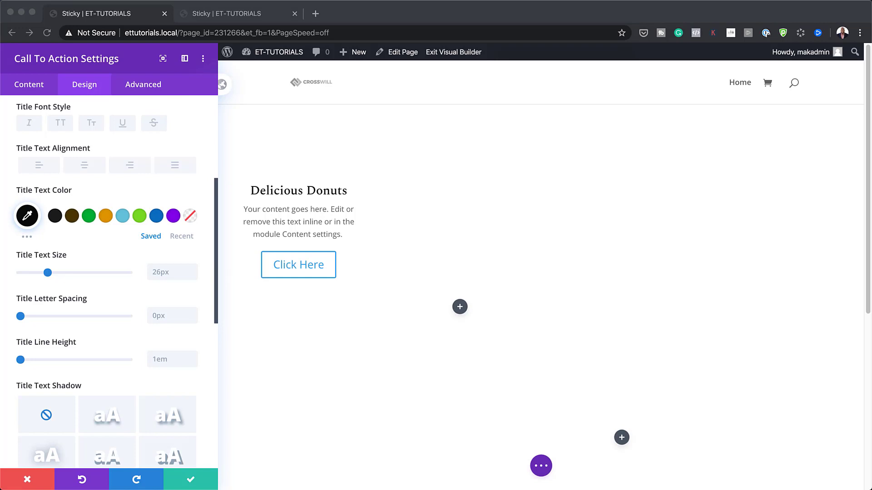
pyautogui.click(170, 273)
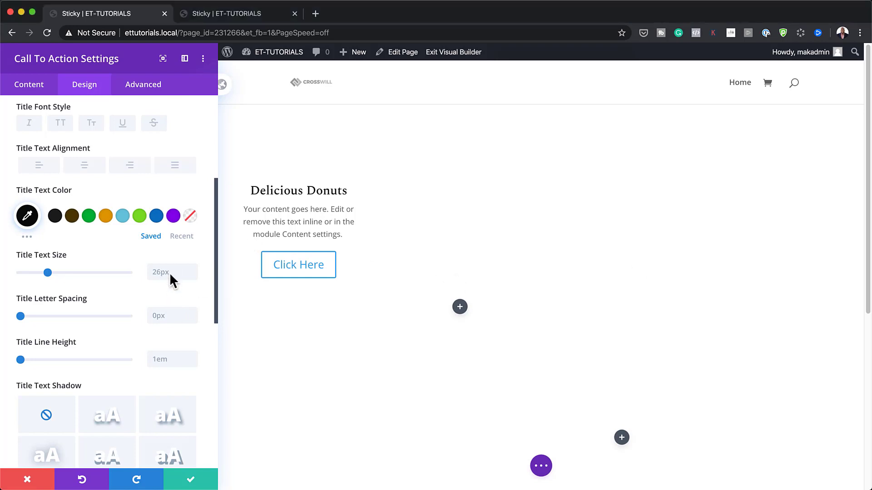
pyautogui.doubleClick(167, 273)
pyautogui.write('2vw')
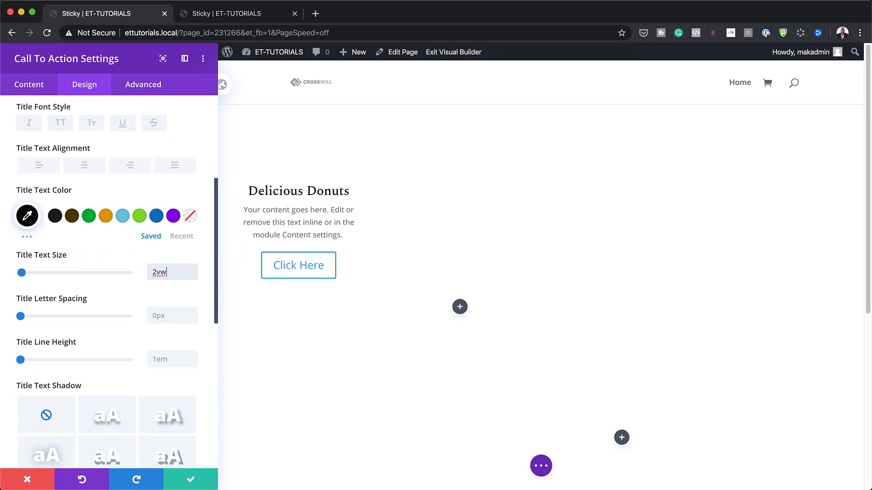
pyautogui.click(312, 209)
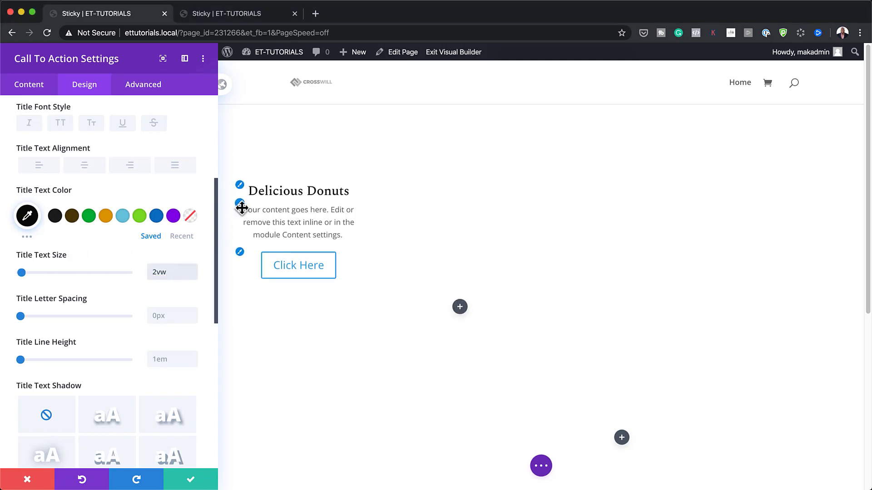
# Step: Set the body text's font to Fira Sans with a Light weight
pyautogui.click(239, 204)
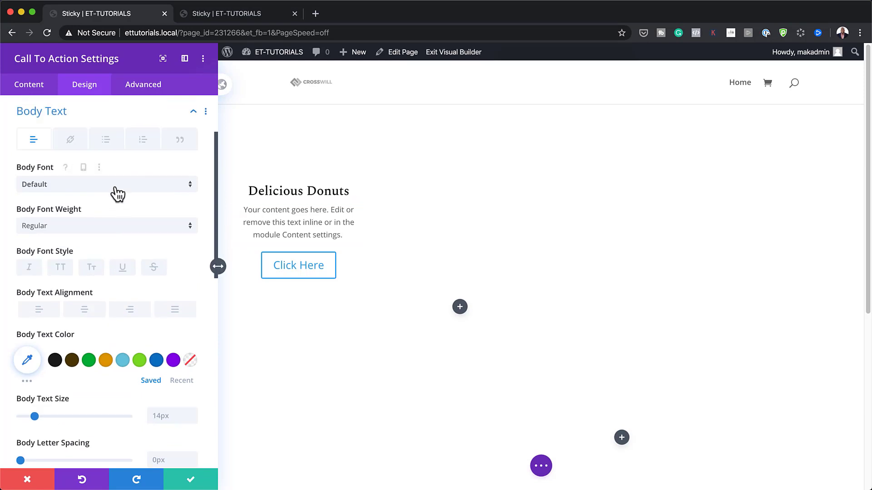
pyautogui.click(118, 191)
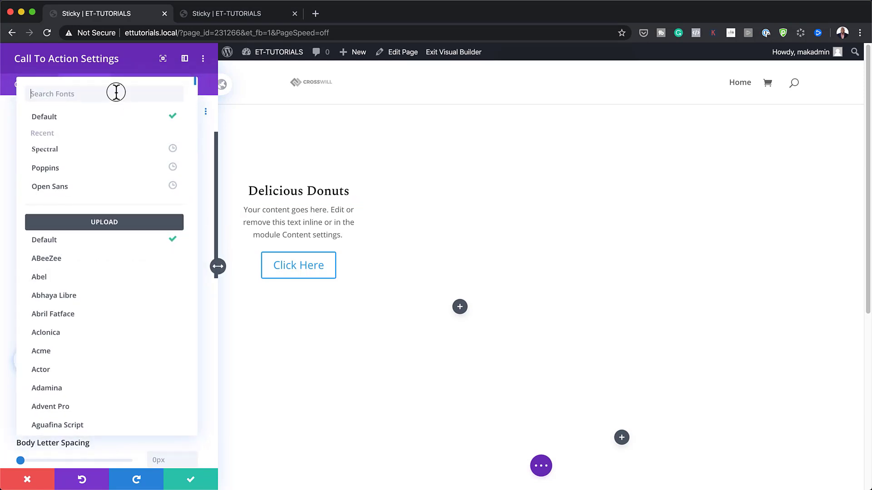
pyautogui.write('Fira Sans')
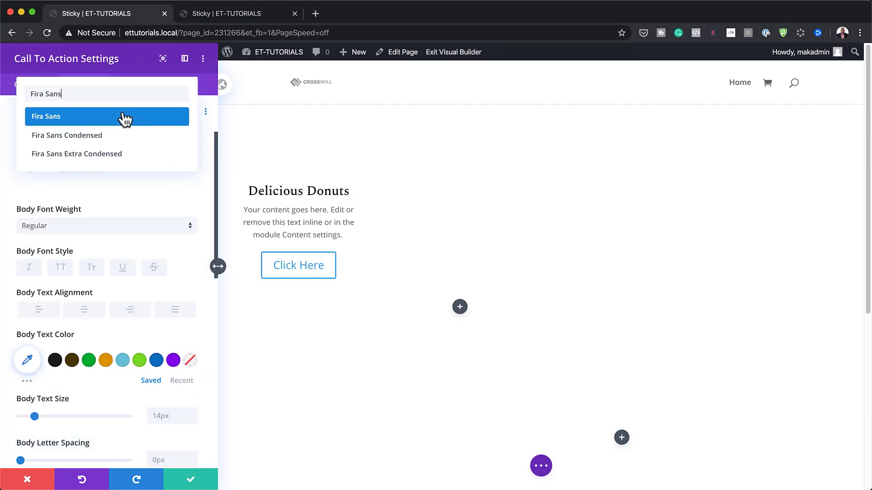
pyautogui.click(125, 118)
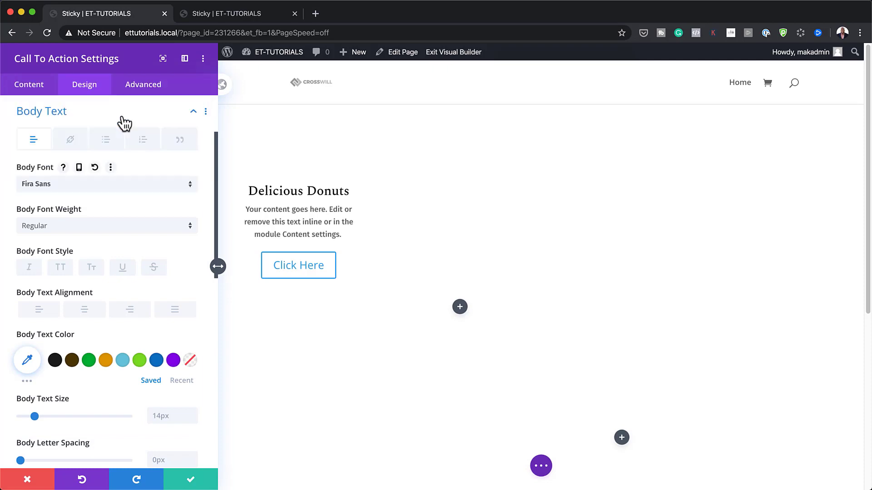
pyautogui.click(135, 227)
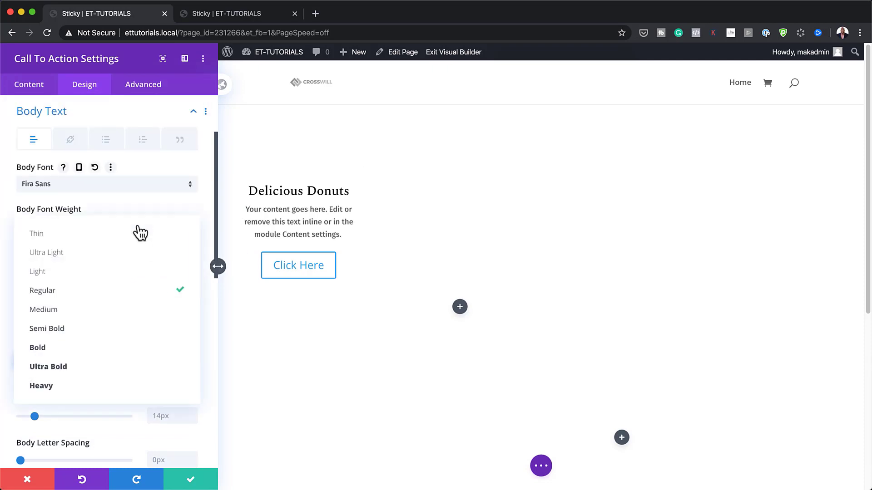
pyautogui.click(119, 274)
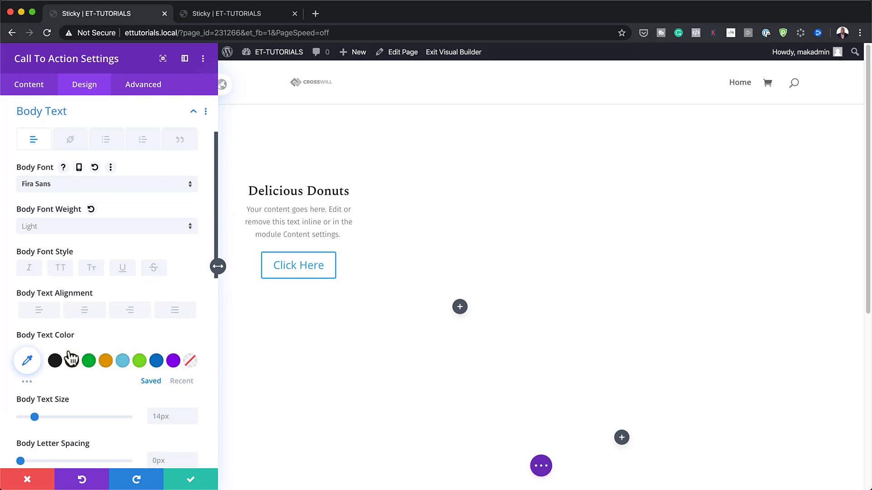
# Step: Color the body text with the recent color #0a0a0a and set its size to 1vw
pyautogui.scroll(-1, 41, 383)
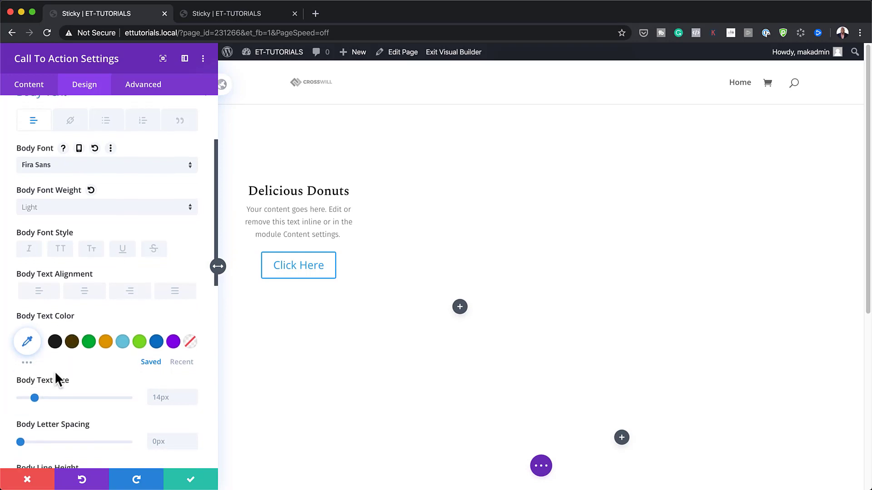
pyautogui.click(182, 363)
pyautogui.click(56, 343)
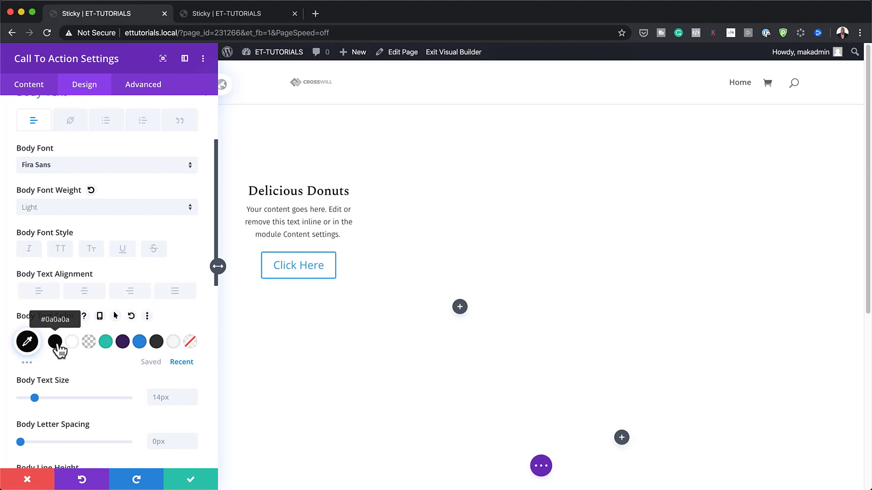
pyautogui.scroll(-3, 59, 350)
pyautogui.click(164, 342)
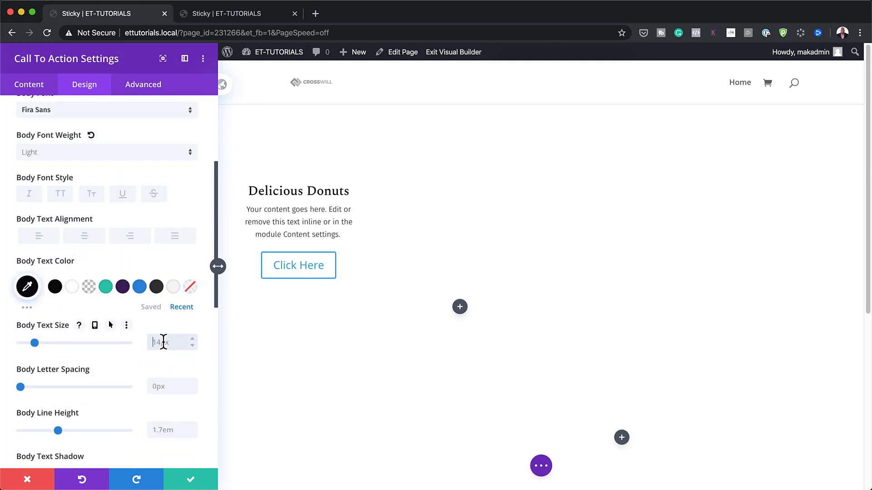
pyautogui.write('1vw')
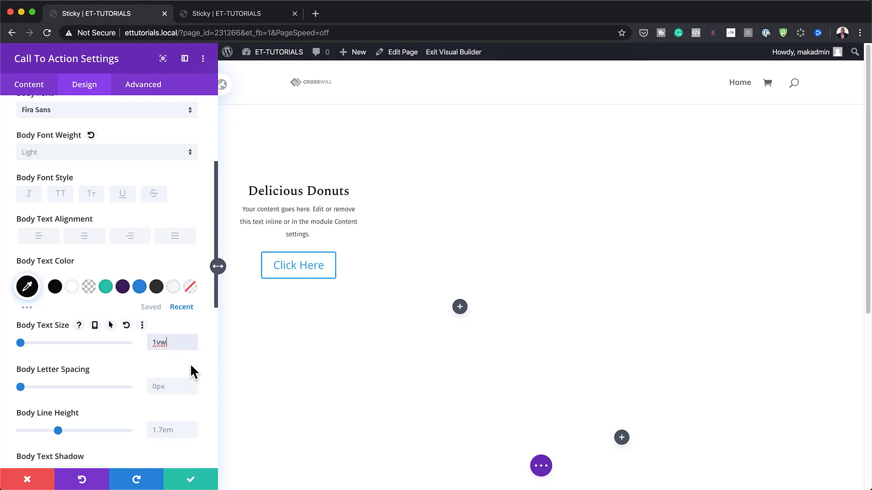
# Step: Set the body text's line height to 1.8em
pyautogui.scroll(-2, 189, 365)
pyautogui.click(192, 394)
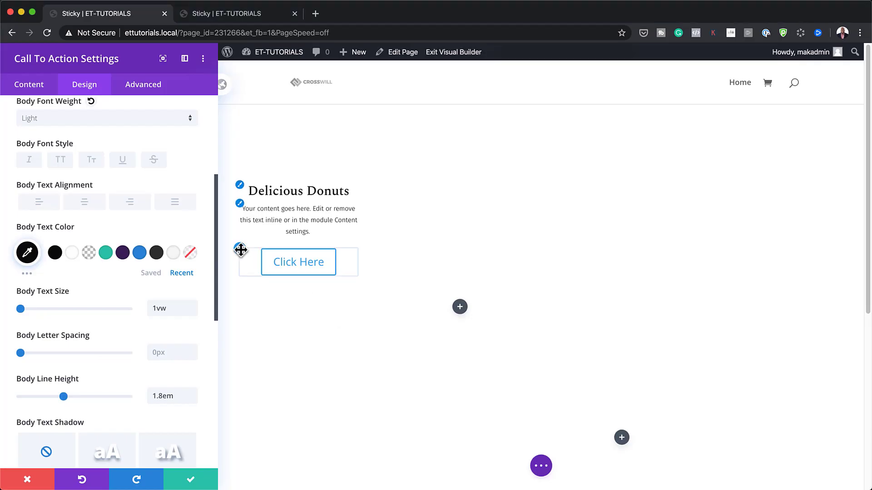
# Step: Enable custom styles for the module's button and make the button text white
pyautogui.click(241, 253)
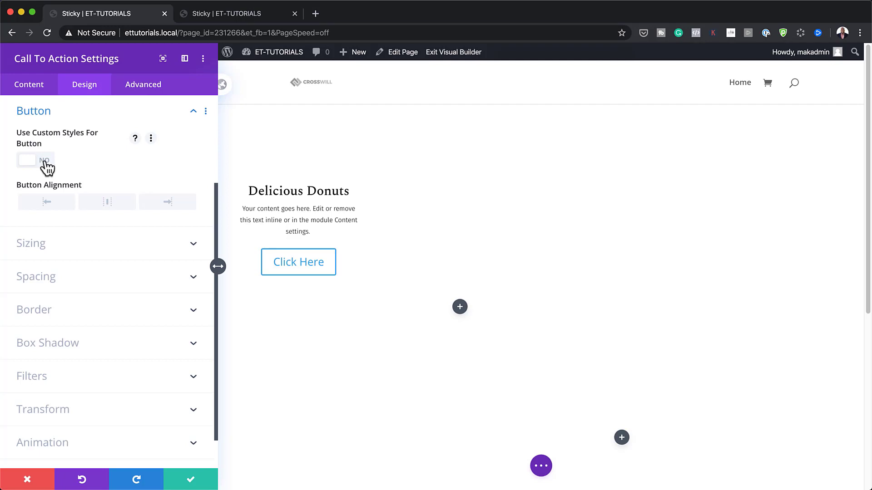
pyautogui.click(45, 163)
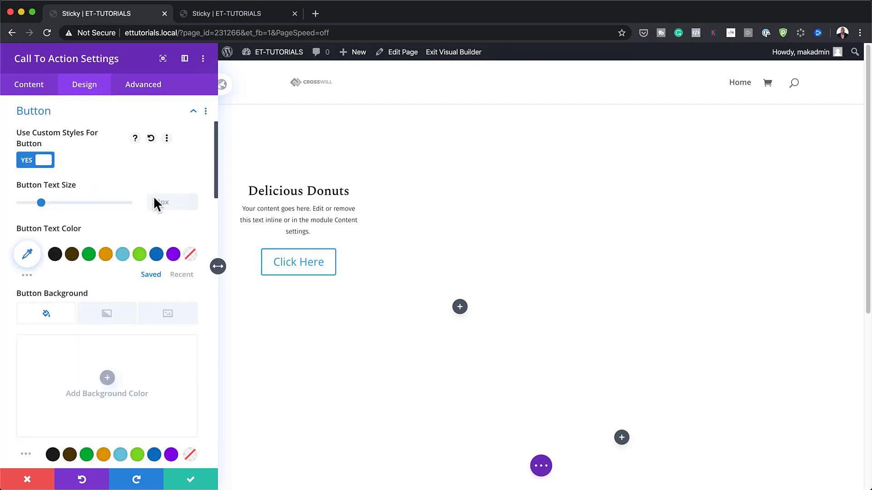
pyautogui.scroll(-1, 100, 271)
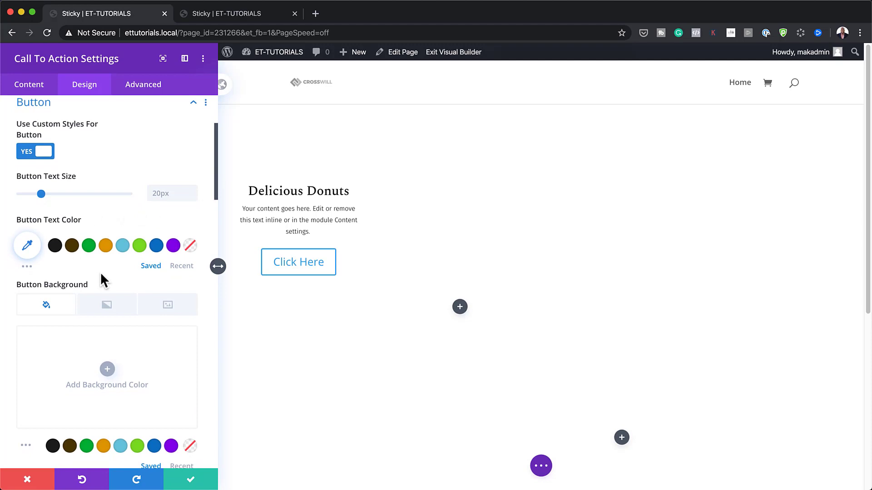
pyautogui.click(29, 250)
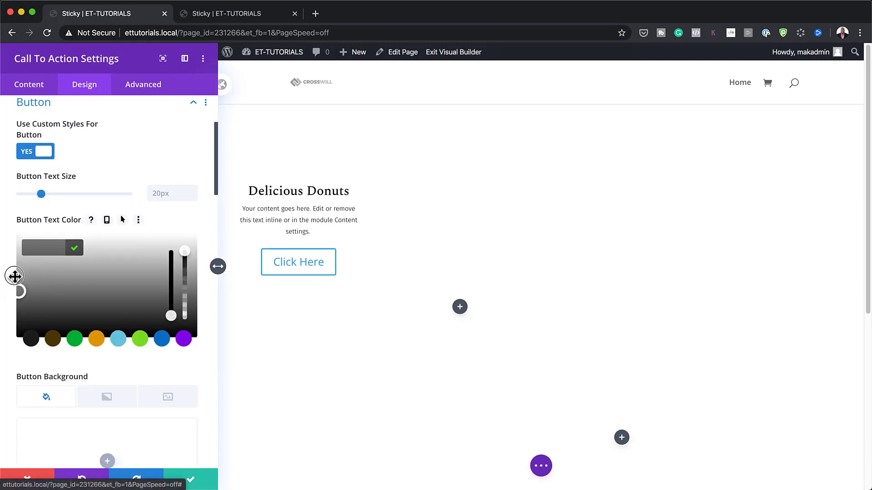
pyautogui.click(48, 226)
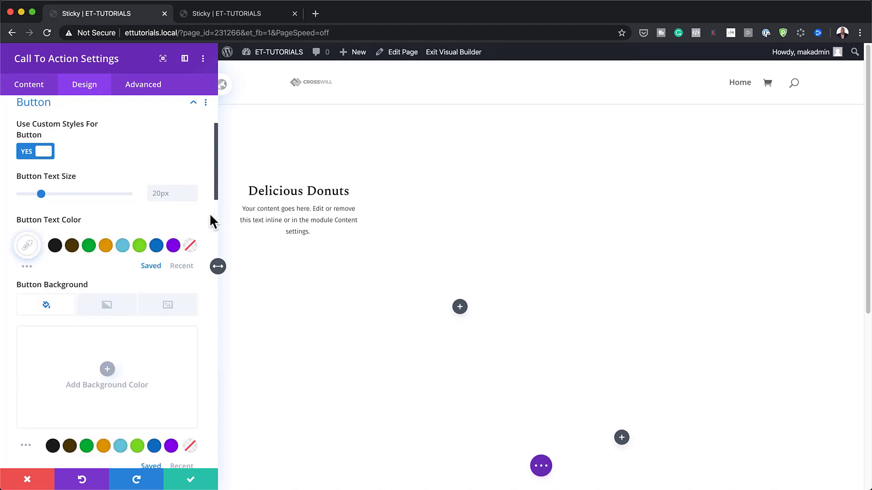
# Step: Give the button a solid background color of #444eff
pyautogui.click(108, 369)
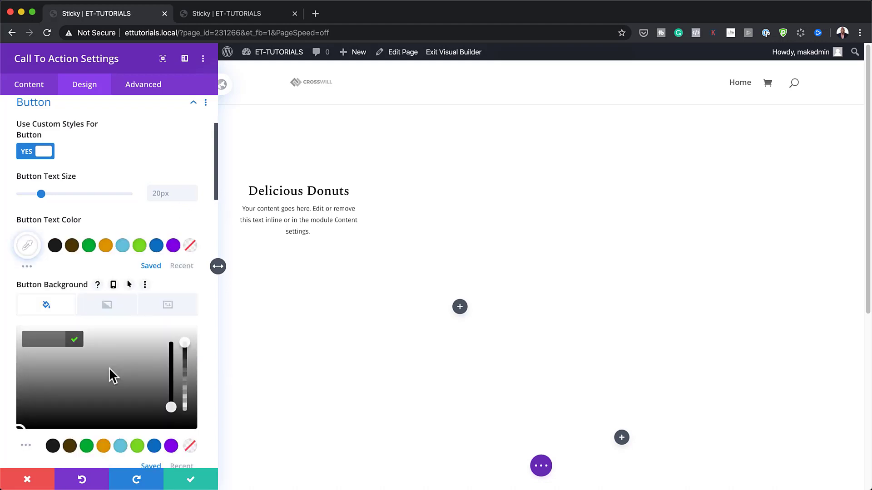
pyautogui.click(47, 336)
pyautogui.write('#444eff')
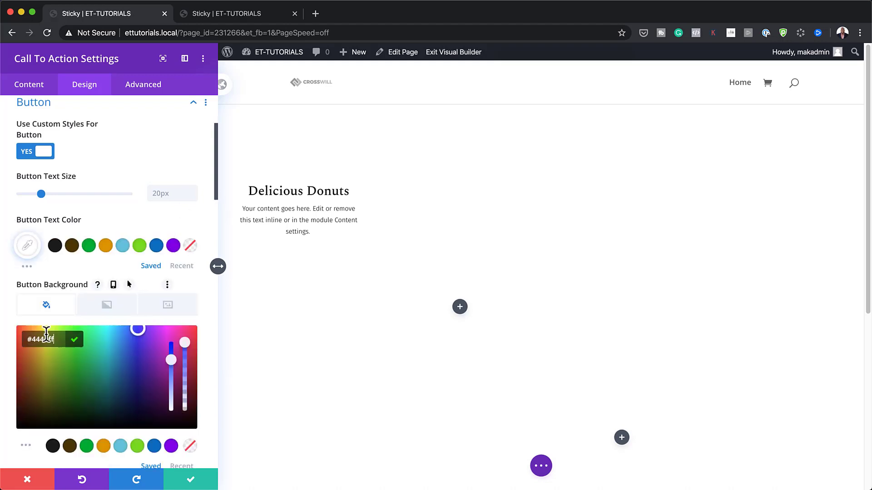
# Step: Set the button's border width to 0px and its border radius to 50vw
pyautogui.scroll(-3, 139, 389)
pyautogui.scroll(-2, 138, 387)
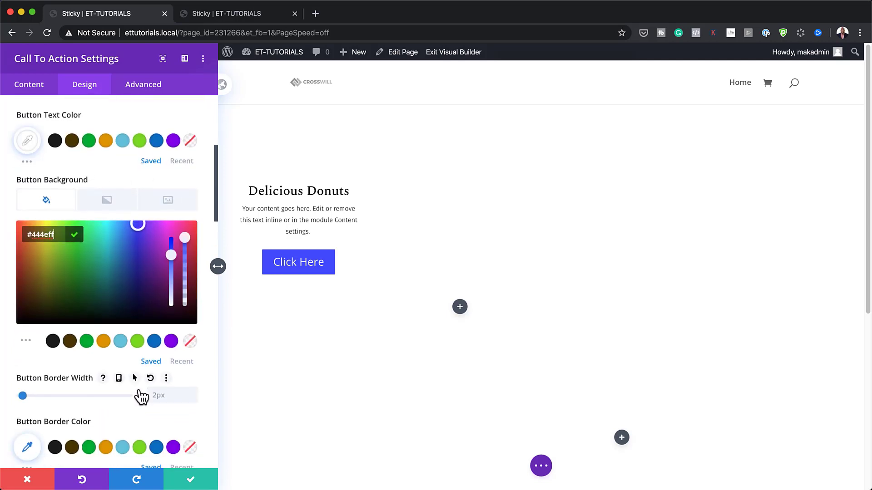
pyautogui.moveTo(19, 363); pyautogui.dragTo(10, 363)
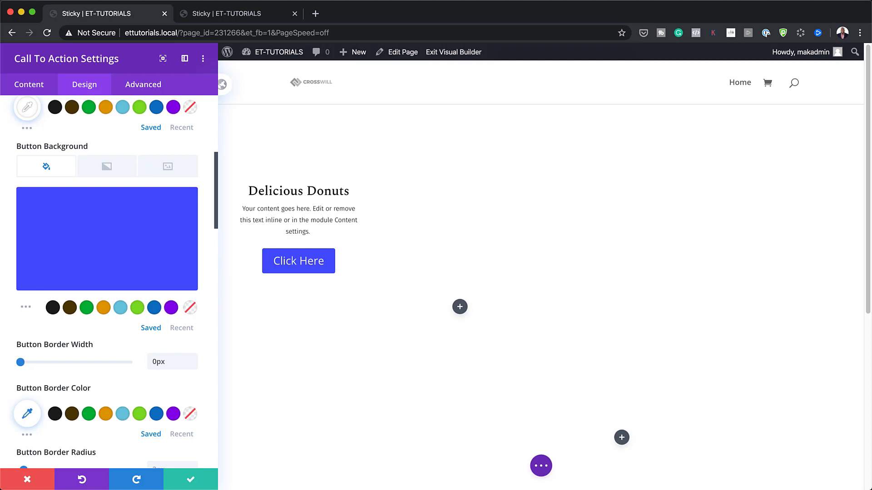
pyautogui.scroll(-2, 117, 393)
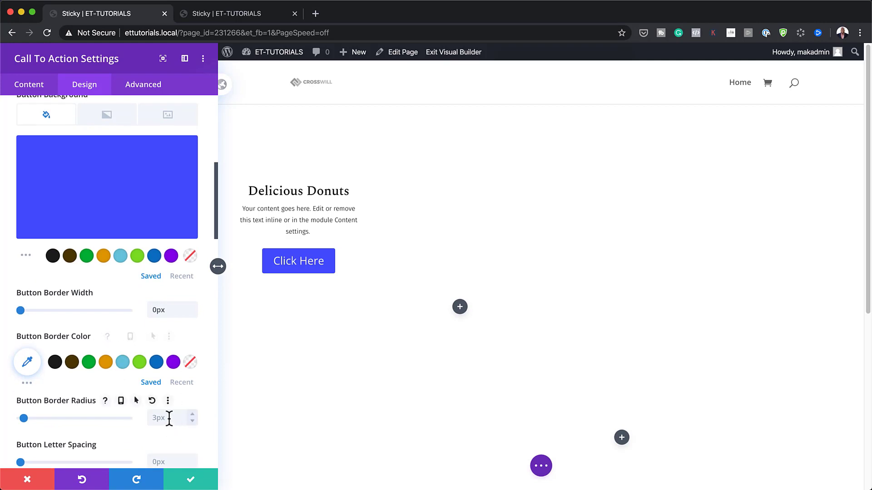
pyautogui.click(169, 421)
pyautogui.write('50vw')
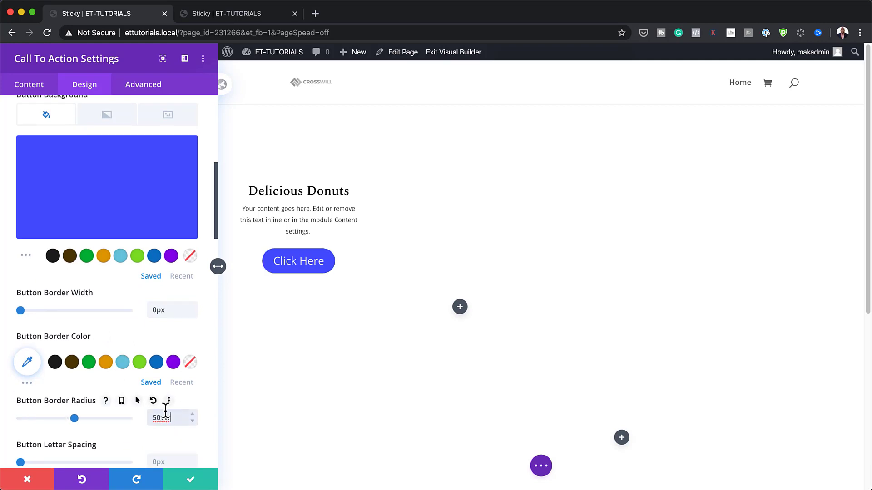
pyautogui.press('super+Tab')
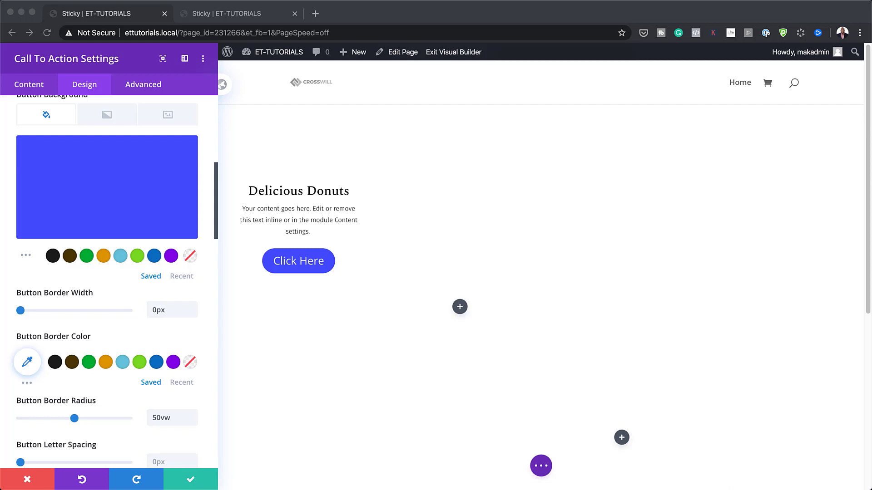
# Step: Set the button's font to Fira Sans
pyautogui.scroll(-4, 97, 349)
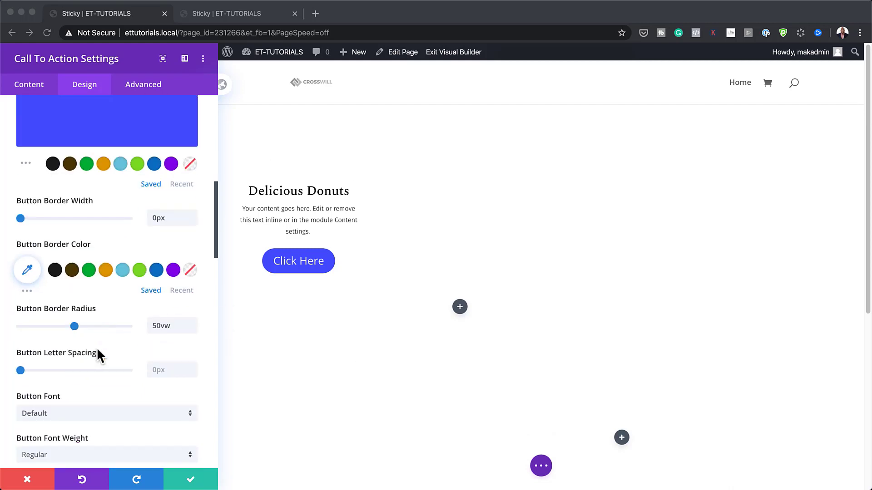
pyautogui.scroll(-3, 101, 414)
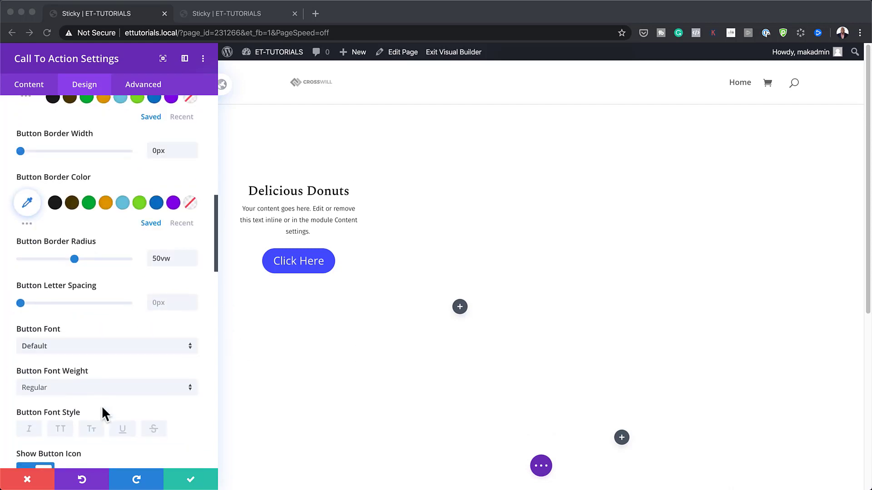
pyautogui.click(87, 347)
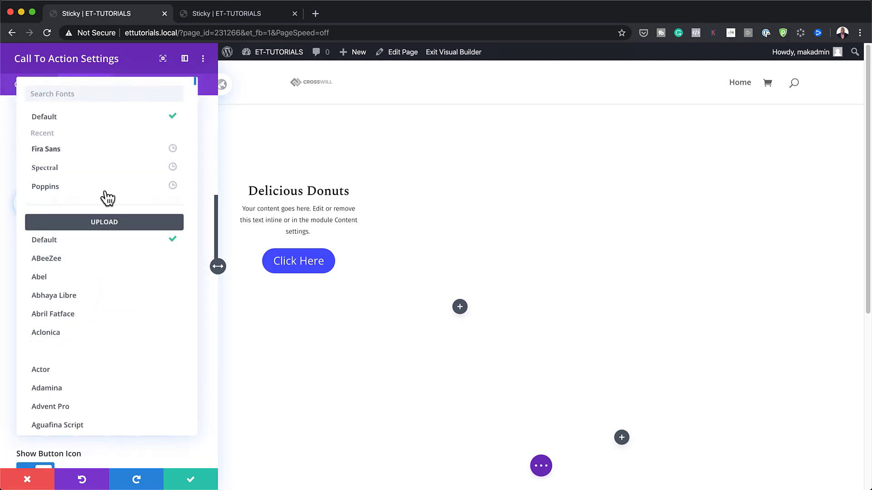
pyautogui.click(107, 149)
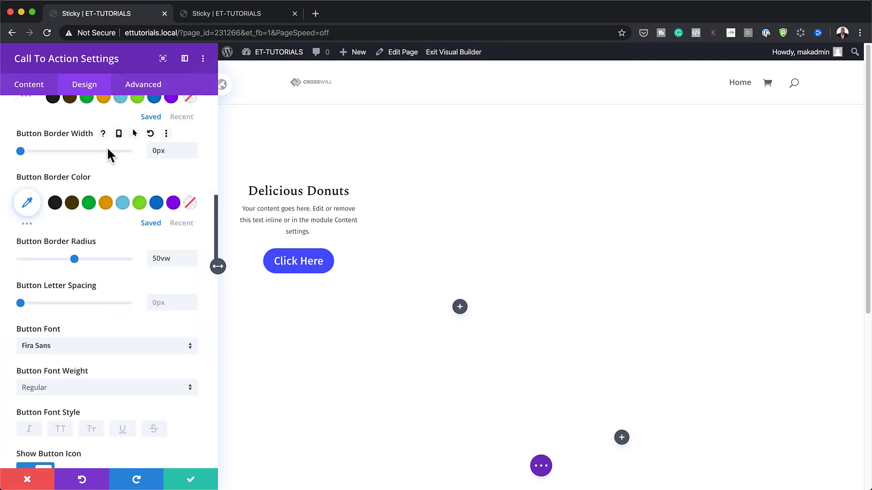
# Step: Set linked button padding of 1vw for top and bottom and 3vw for left and right
pyautogui.scroll(-8, 100, 384)
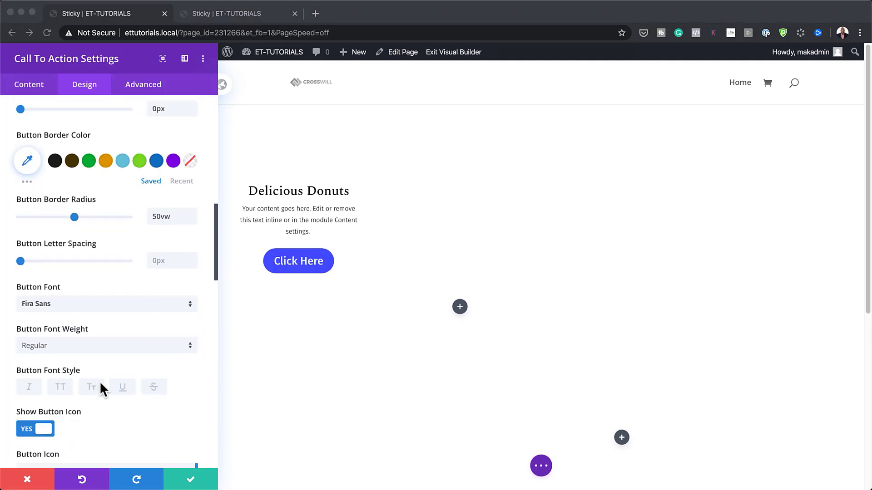
pyautogui.scroll(-5, 100, 384)
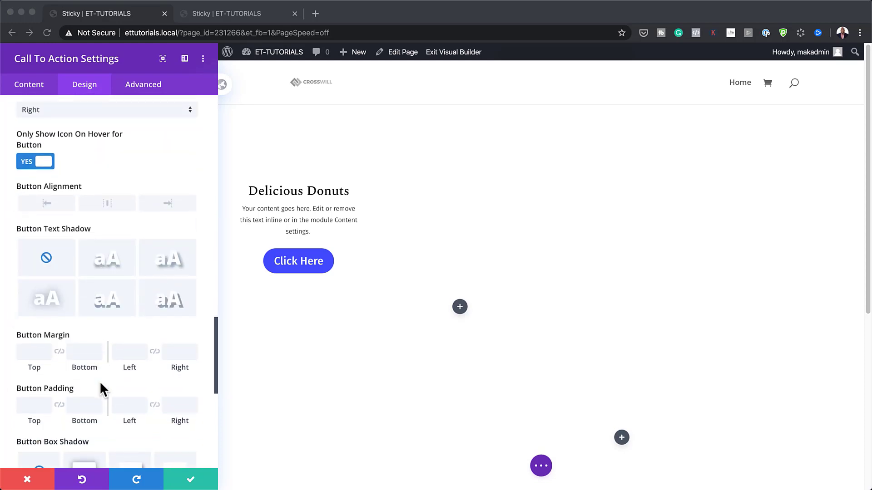
pyautogui.click(27, 404)
pyautogui.write('1vw')
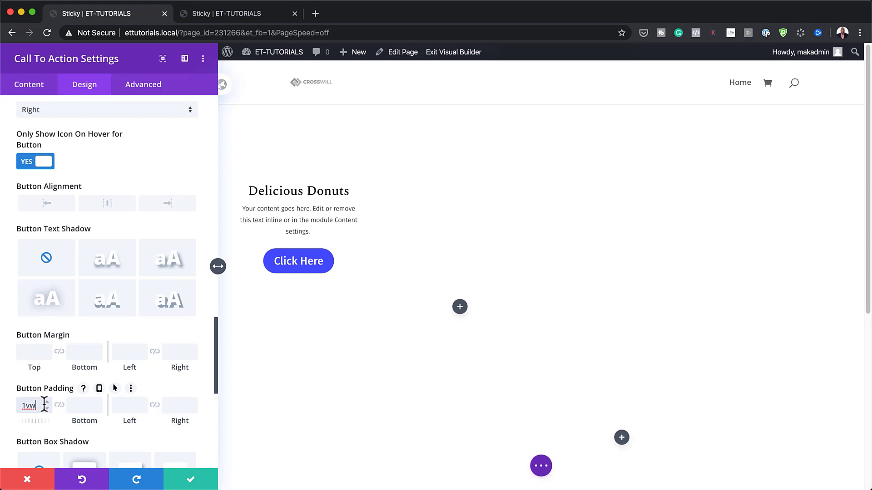
pyautogui.click(59, 405)
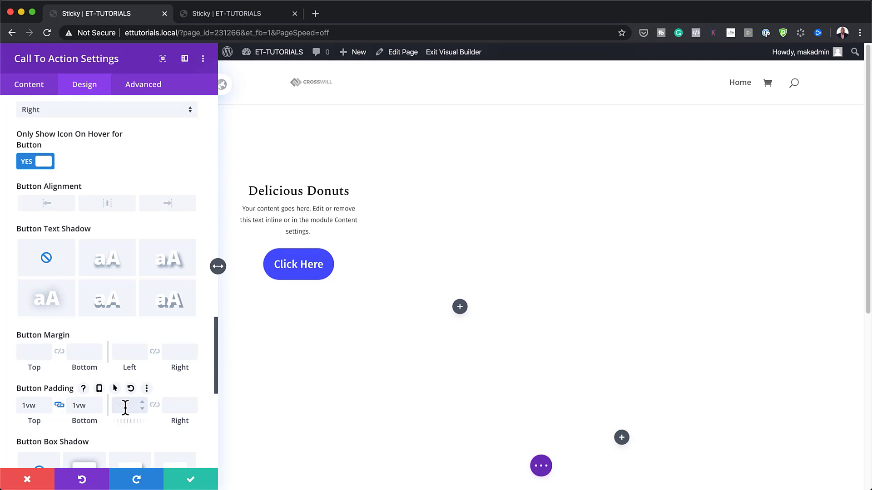
pyautogui.click(154, 405)
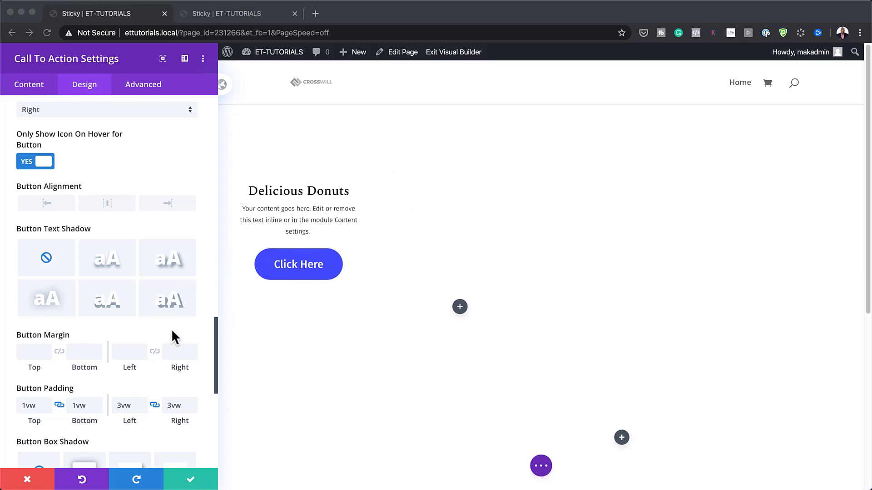
# Step: Give the whole module linked top and bottom padding of 8vw
pyautogui.scroll(-10, 171, 329)
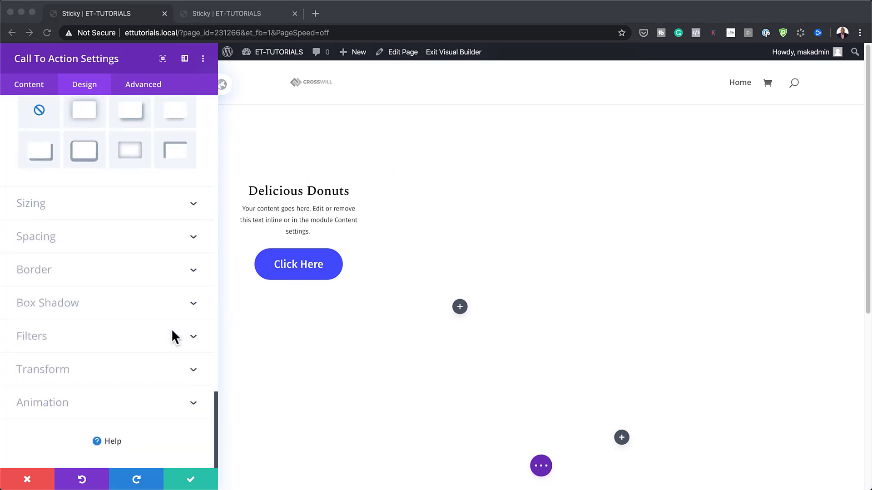
pyautogui.click(49, 237)
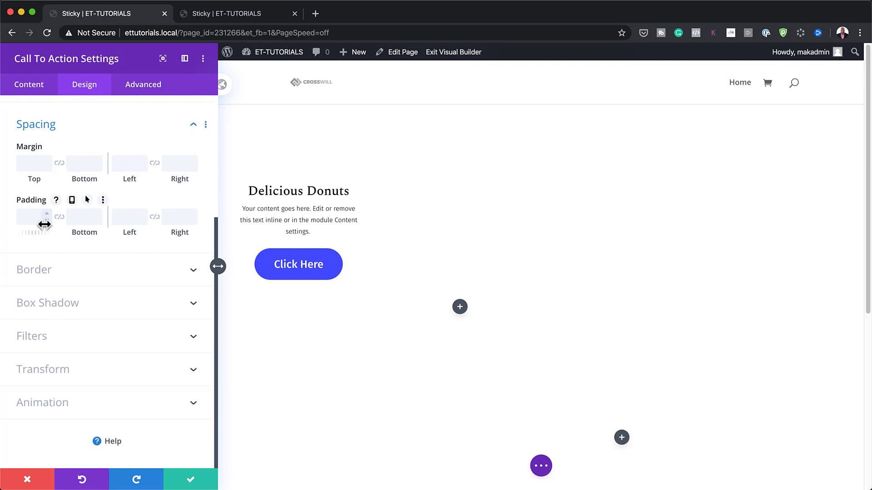
pyautogui.click(32, 213)
pyautogui.write('8vw')
pyautogui.click(59, 217)
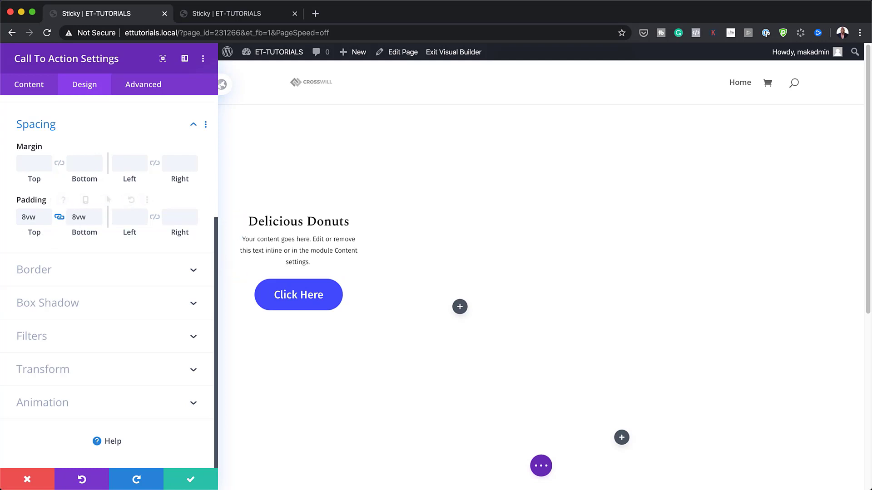
# Step: Round all four corners of the module by 1vw
pyautogui.click(53, 272)
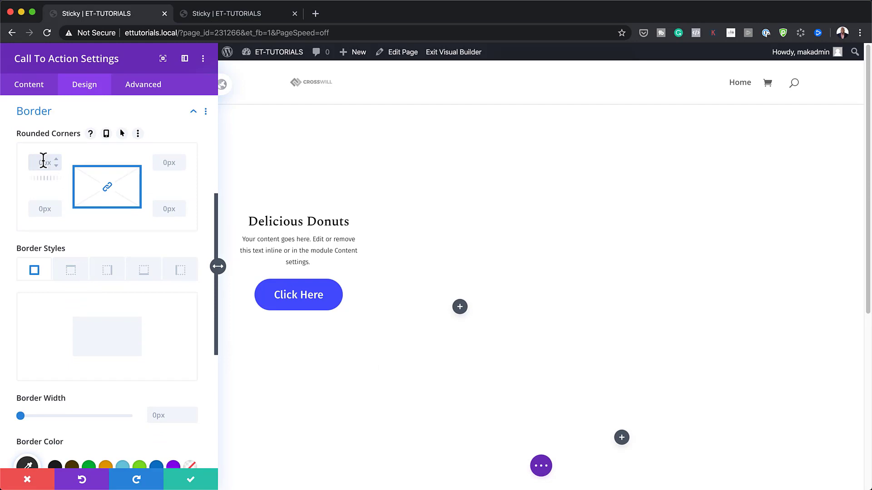
pyautogui.click(43, 162)
pyautogui.write('1vw')
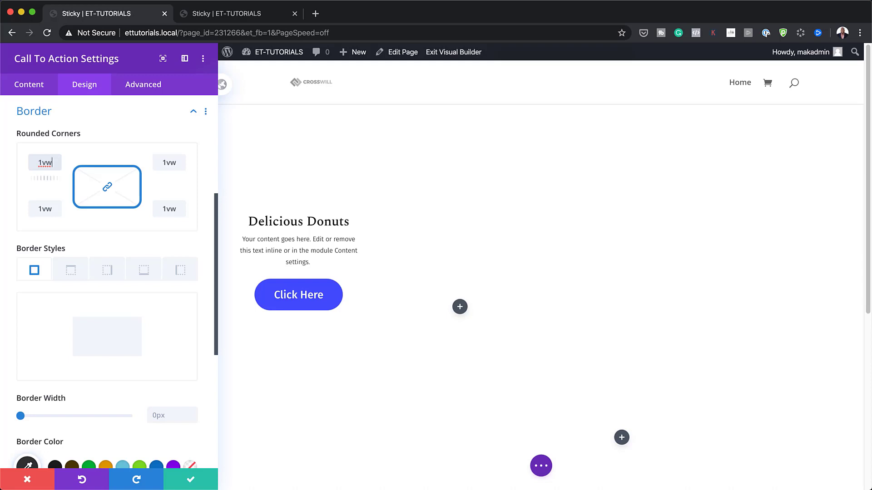
# Step: Apply the first box shadow preset, the soft shadow around all sides, to the module
pyautogui.scroll(-6, 136, 373)
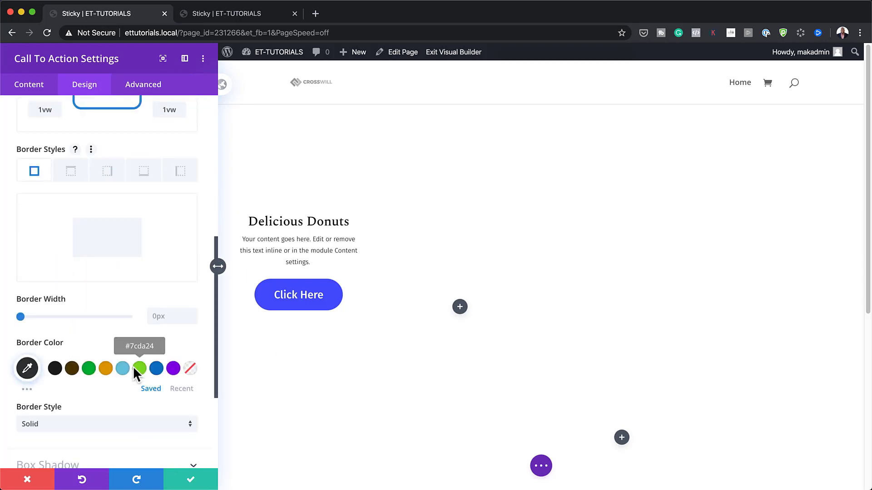
pyautogui.click(58, 305)
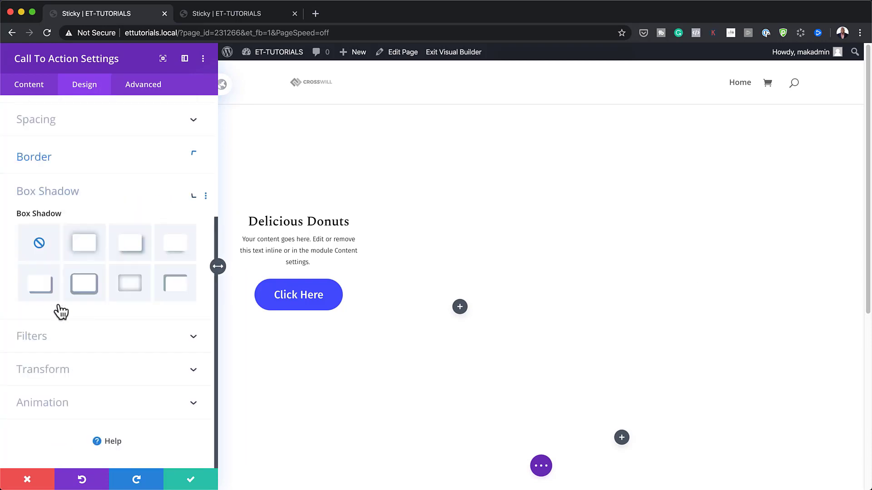
pyautogui.click(86, 245)
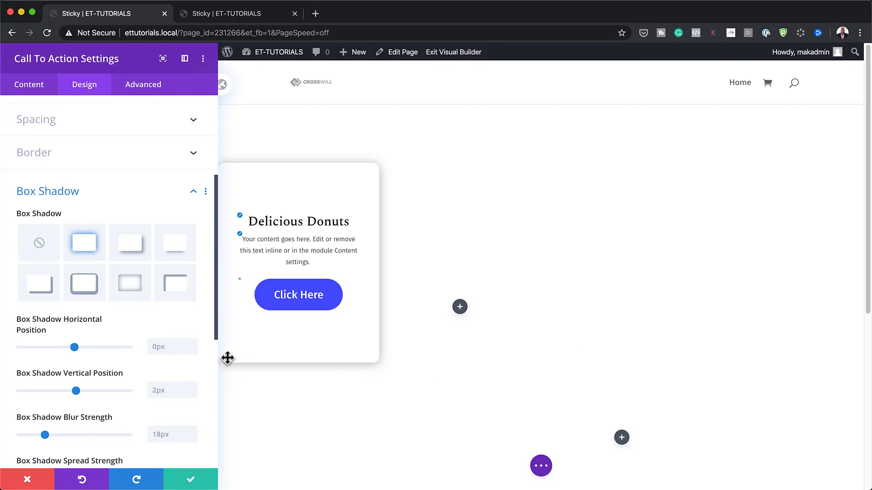
# Step: Set the module's box shadow horizontal position to 10px and its blur strength to 50px
pyautogui.scroll(-1, 196, 391)
pyautogui.scroll(-2, 196, 387)
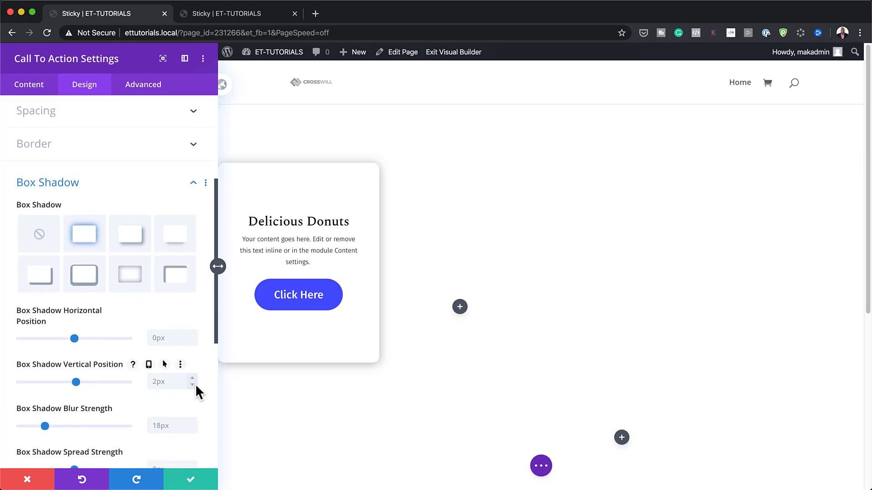
pyautogui.click(173, 330)
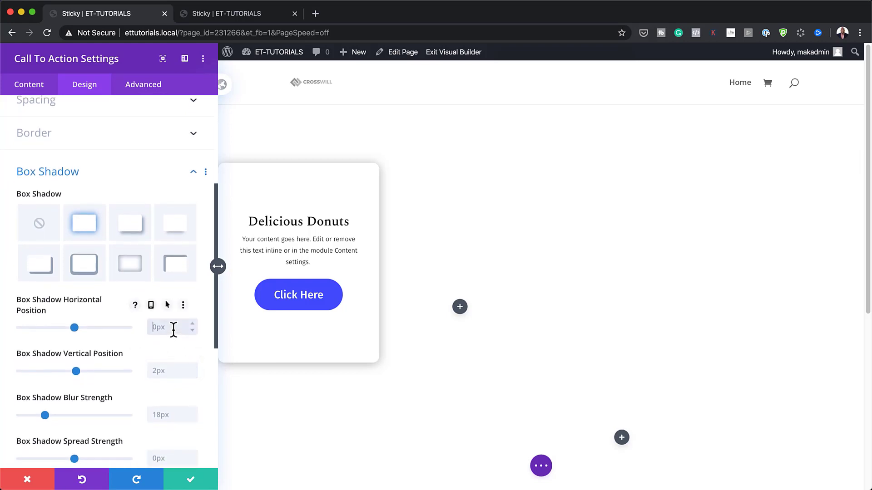
pyautogui.write('10px')
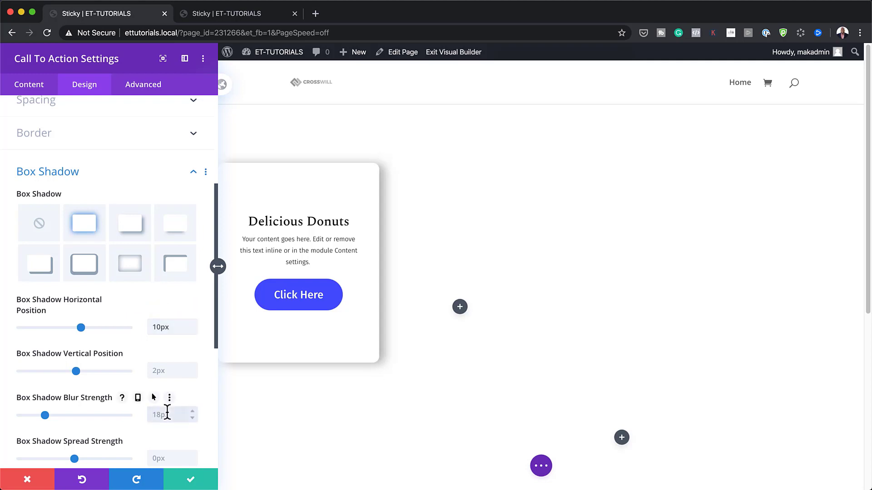
pyautogui.click(167, 414)
pyautogui.write('50px')
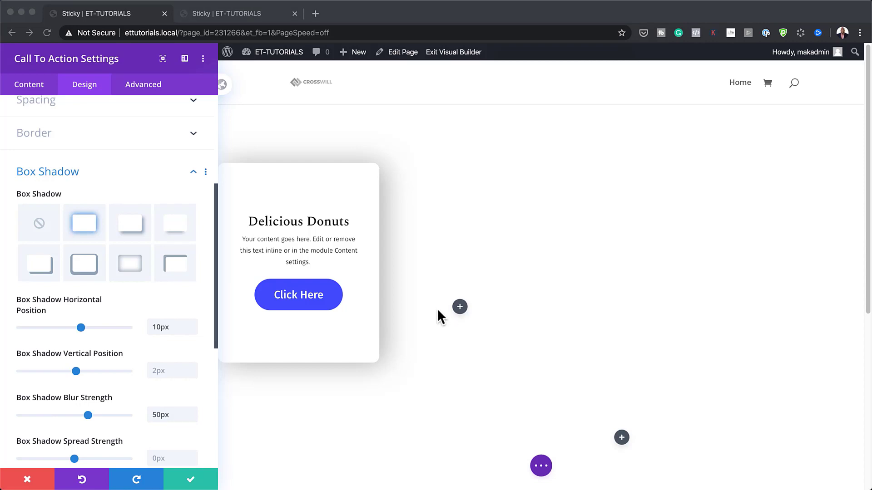
pyautogui.scroll(-5, 156, 380)
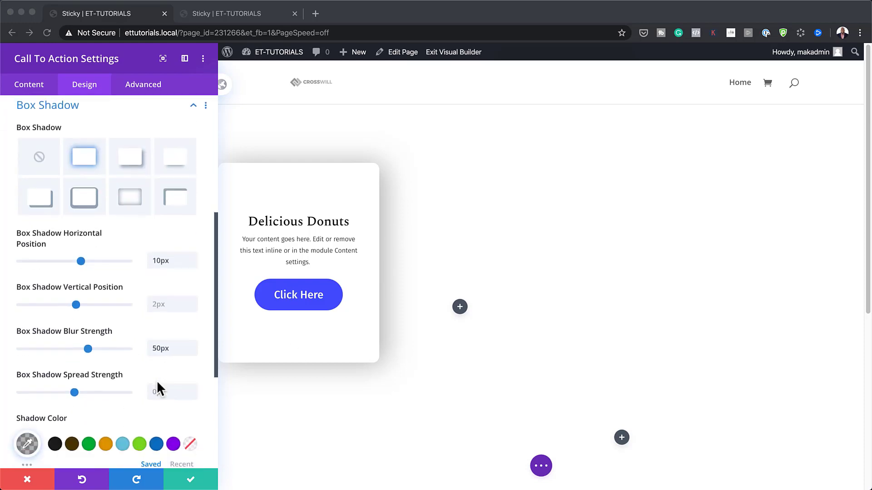
# Step: Set the module's box shadow color to rgba(0,0,0,0.08)
pyautogui.click(25, 330)
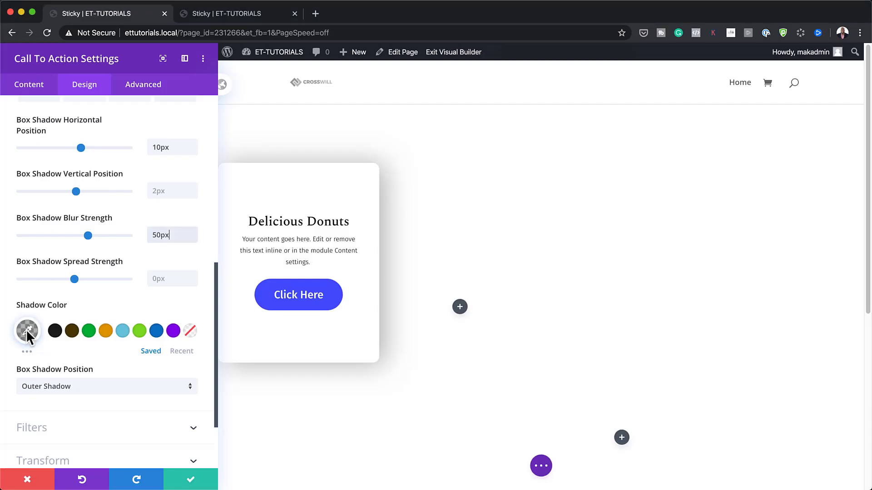
pyautogui.moveTo(46, 333); pyautogui.dragTo(72, 333)
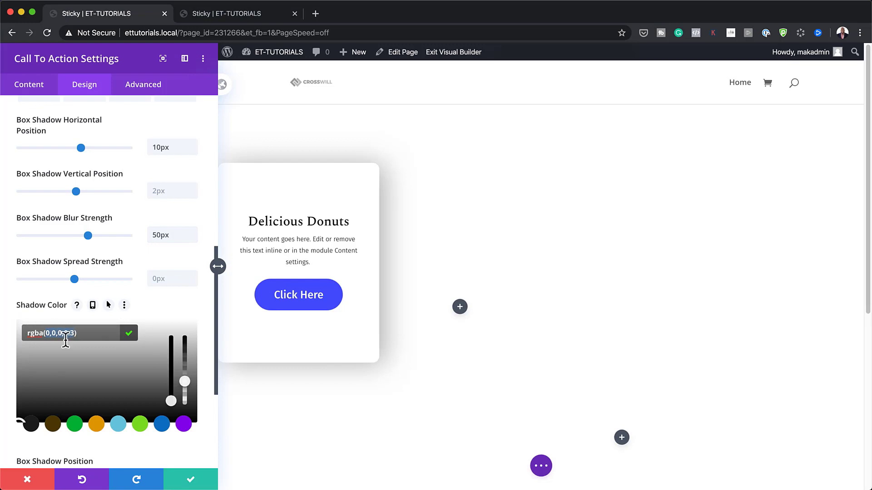
pyautogui.write('0,0,0,0.08')
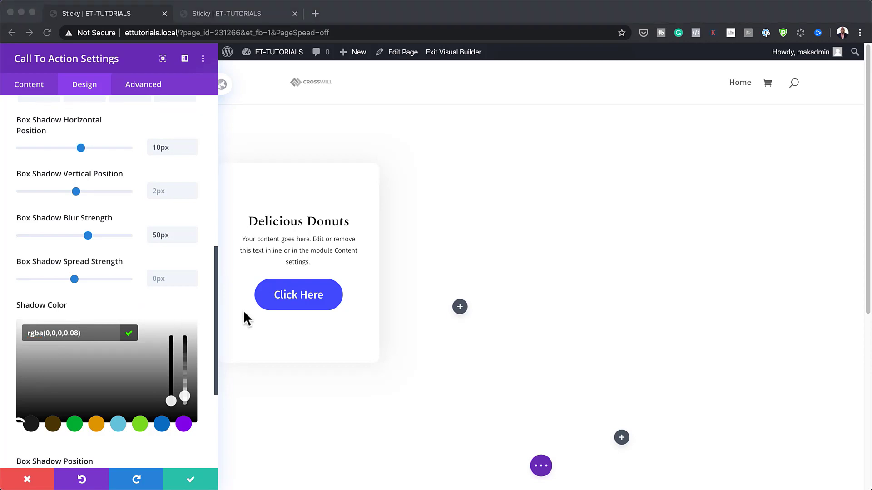
# Step: Give the Call To Action module the CSS class "sticky-cta" and save its settings
pyautogui.click(154, 86)
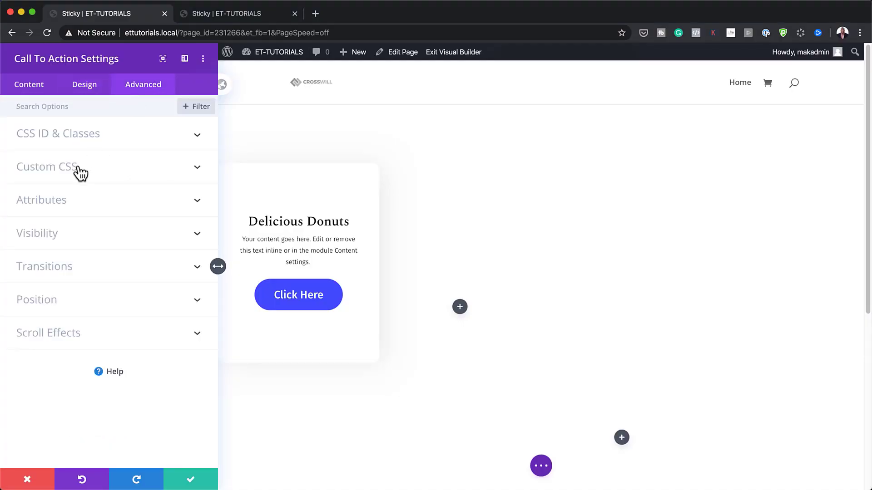
pyautogui.click(72, 134)
pyautogui.click(56, 212)
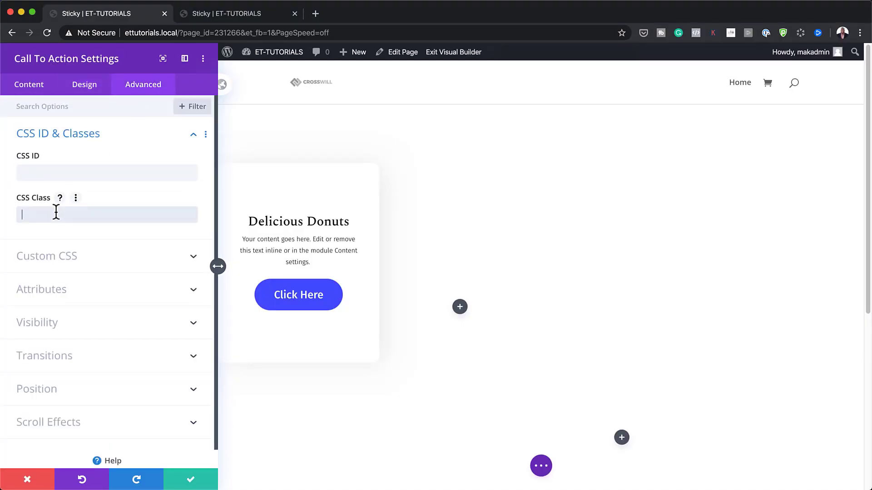
pyautogui.write('sticky-cta')
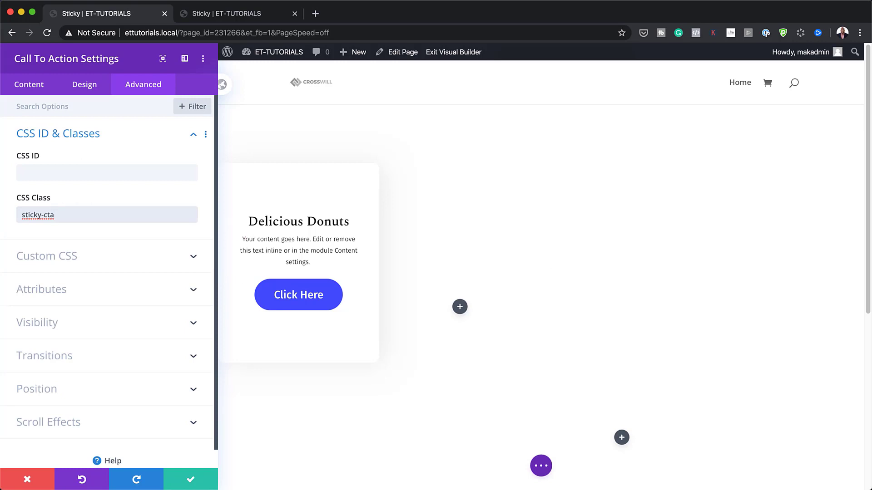
pyautogui.click(188, 480)
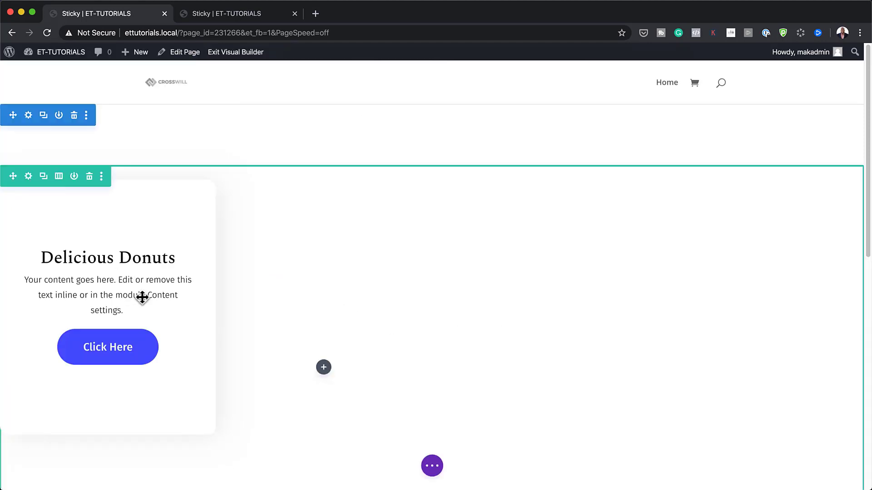
# Step: Insert an Image module directly below the "Delicious Donuts" Call To Action in the first column
pyautogui.scroll(-5, 142, 298)
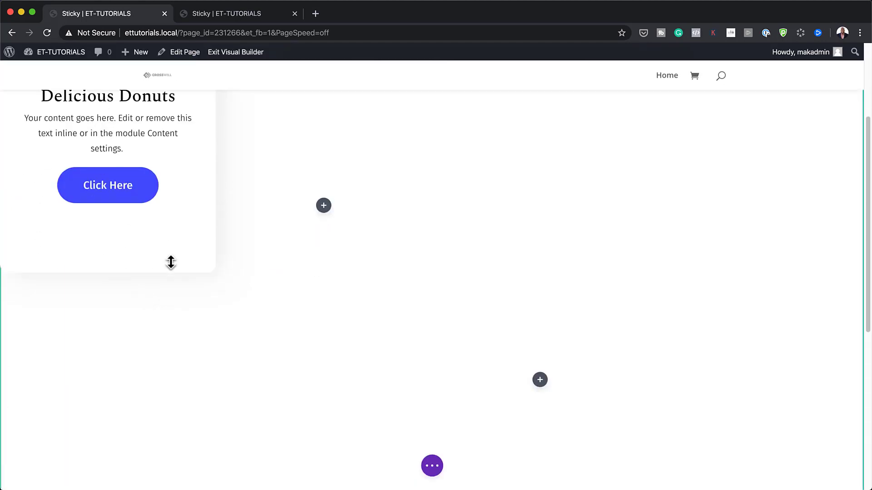
pyautogui.scroll(5, 129, 276)
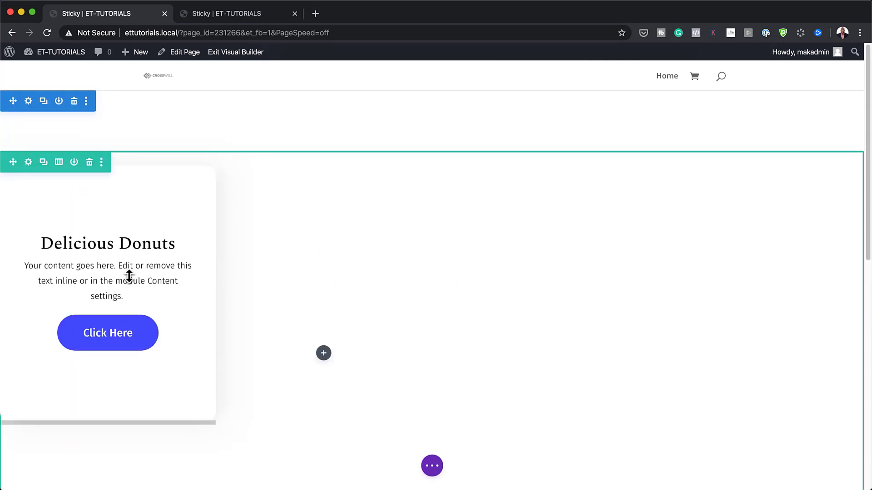
pyautogui.click(107, 414)
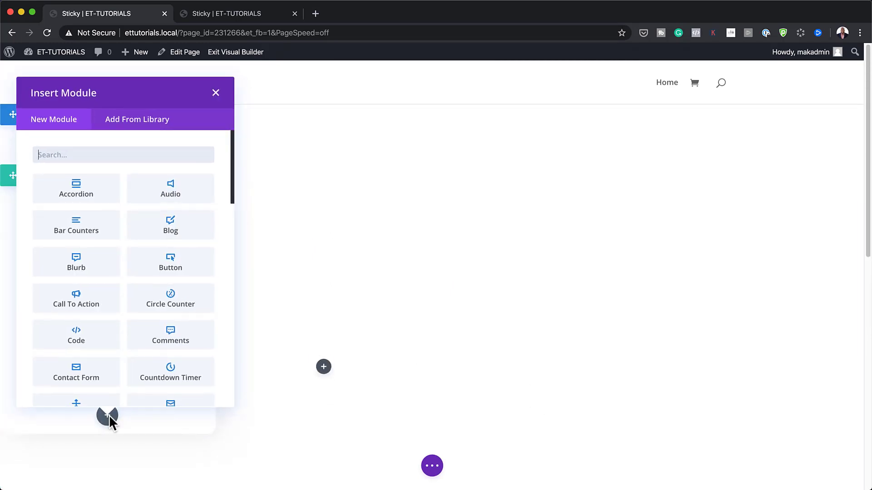
pyautogui.write('image')
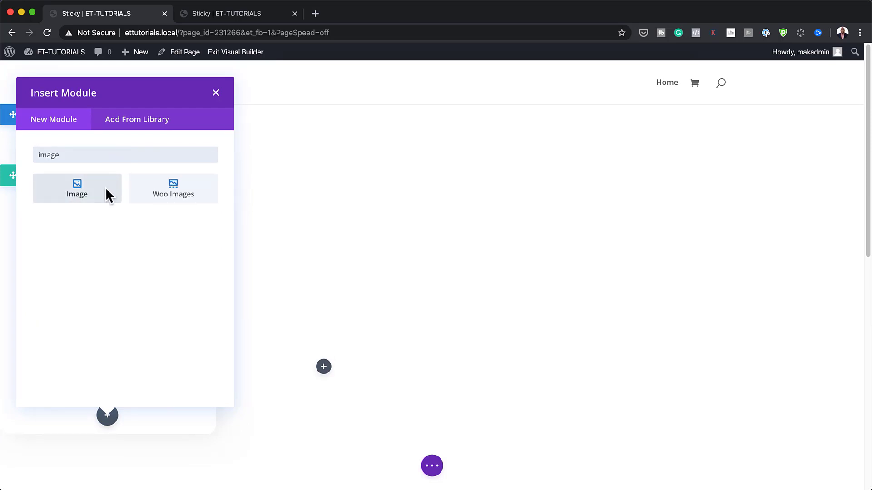
pyautogui.click(105, 188)
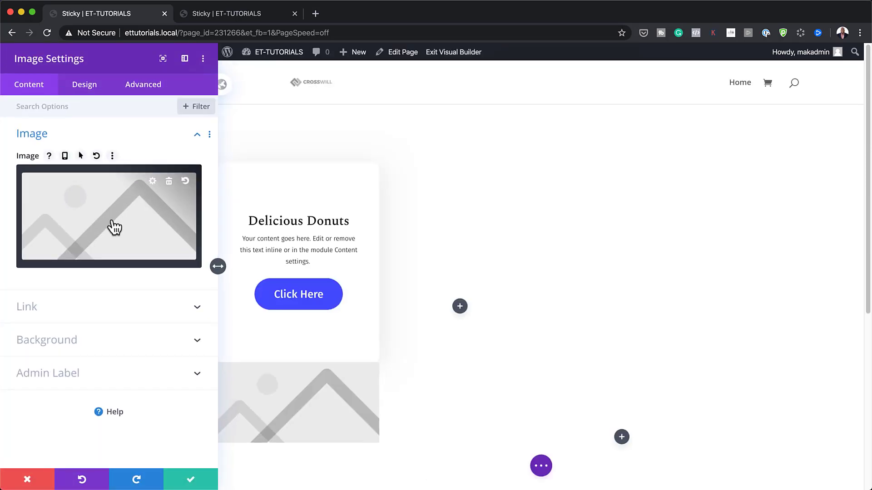
# Step: Use the orange donut picture donut-39c.png from the media library as the module's image
pyautogui.click(115, 227)
pyautogui.click(331, 203)
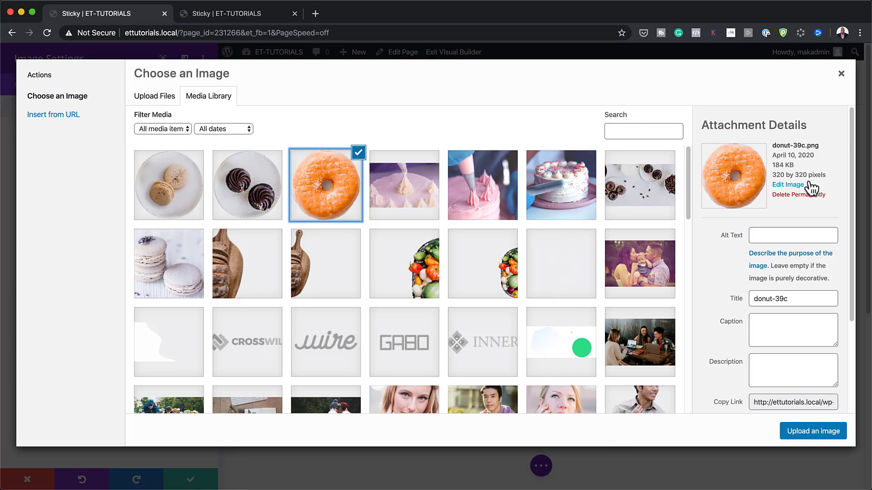
pyautogui.click(812, 431)
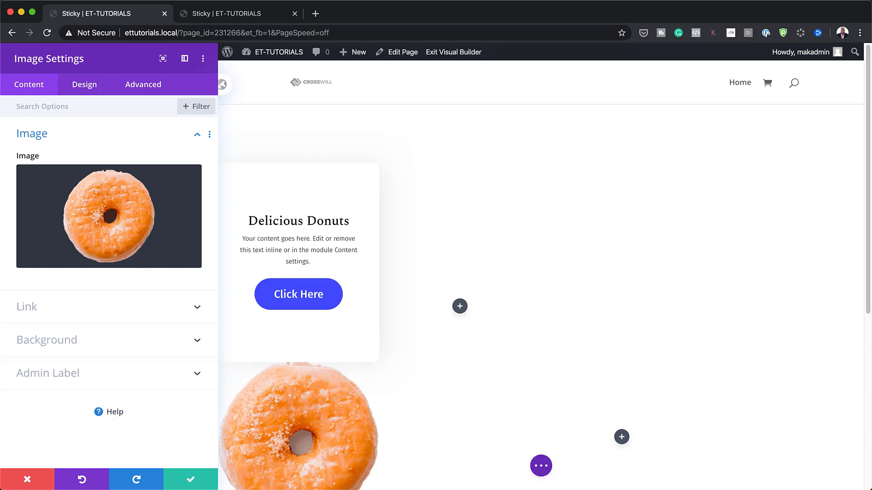
# Step: Center-align the donut image and enable Force Fullwidth for it
pyautogui.click(85, 87)
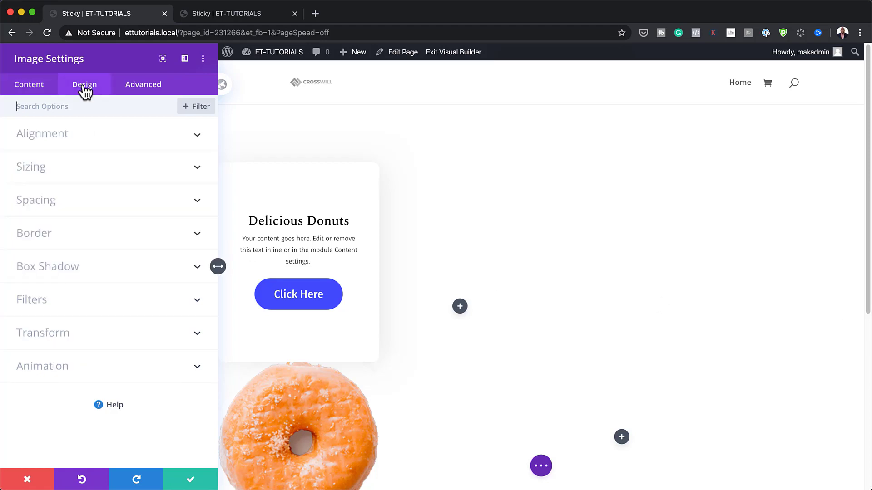
pyautogui.click(62, 135)
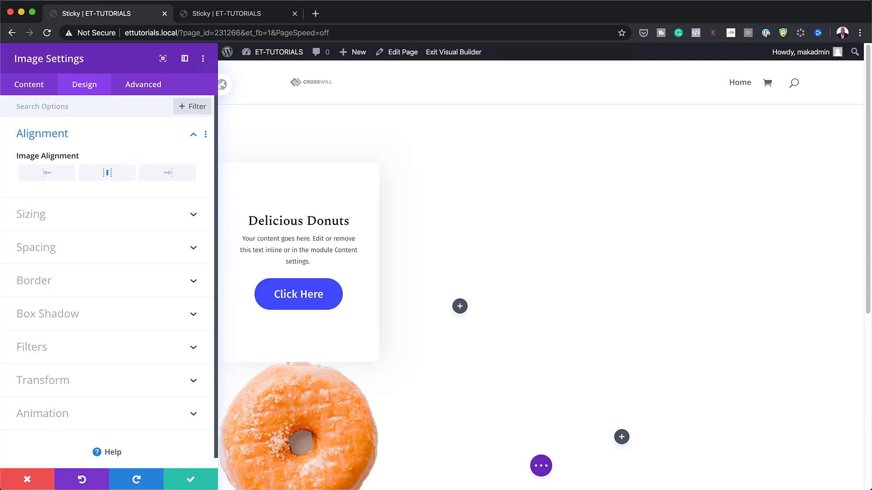
pyautogui.click(138, 216)
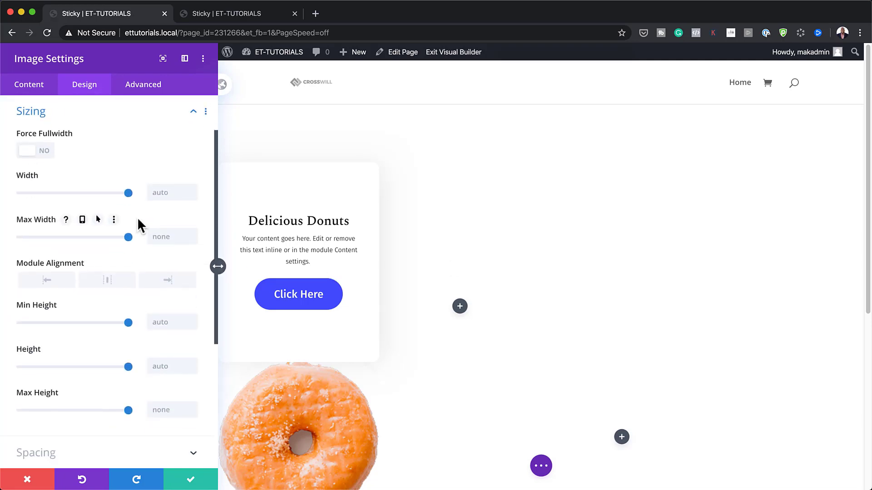
pyautogui.click(44, 151)
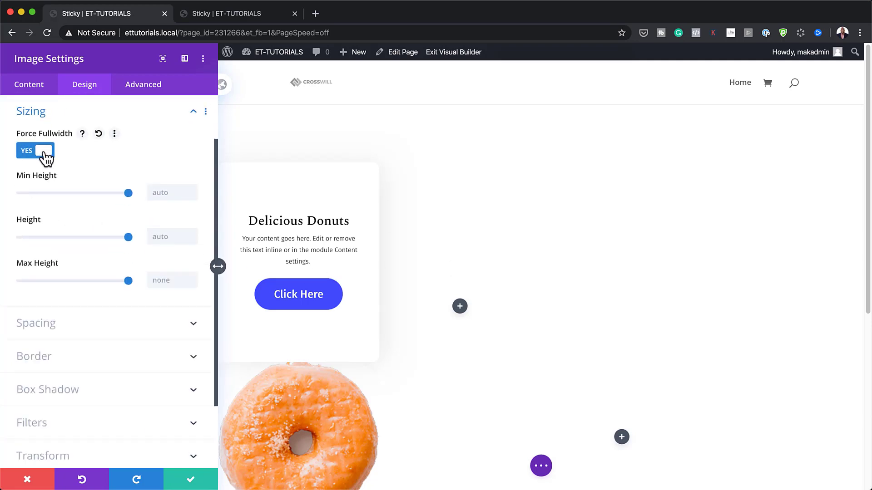
# Step: Set the image module's margin to -5vw at the top and -12vw at the bottom
pyautogui.click(68, 324)
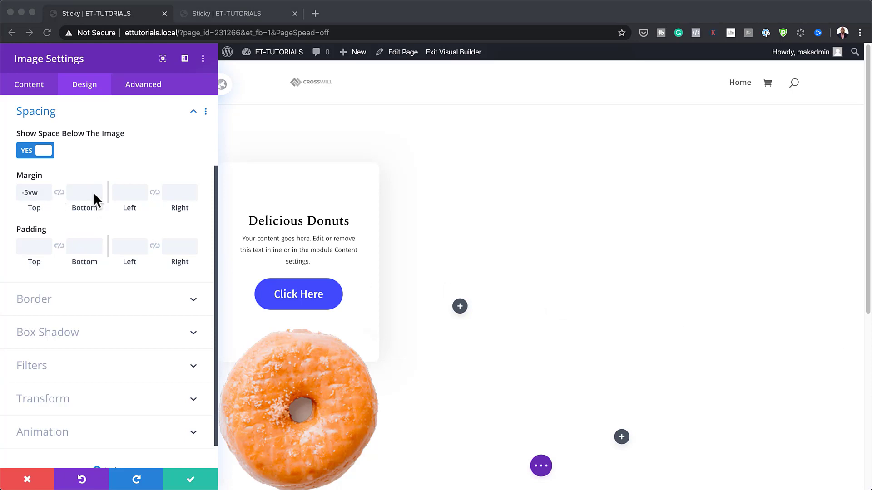
pyautogui.click(80, 194)
pyautogui.write('-12vw')
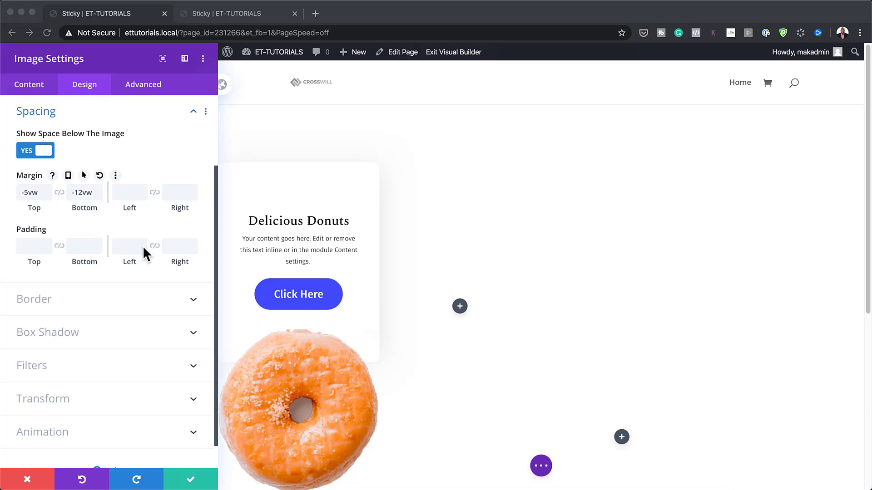
# Step: Give the image module linked left and right padding of 3px and save its settings
pyautogui.click(127, 247)
pyautogui.click(127, 247)
pyautogui.write('3vw')
pyautogui.press('BackSpace')
pyautogui.press('BackSpace')
pyautogui.write('px')
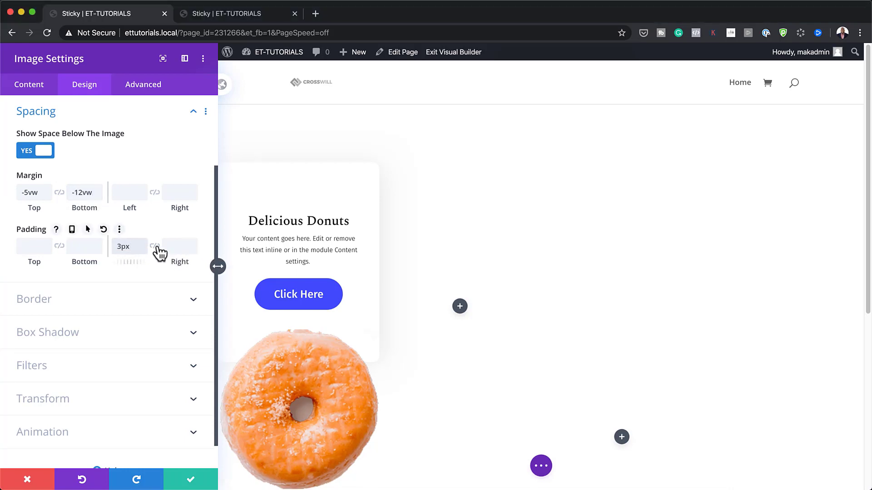
pyautogui.click(155, 246)
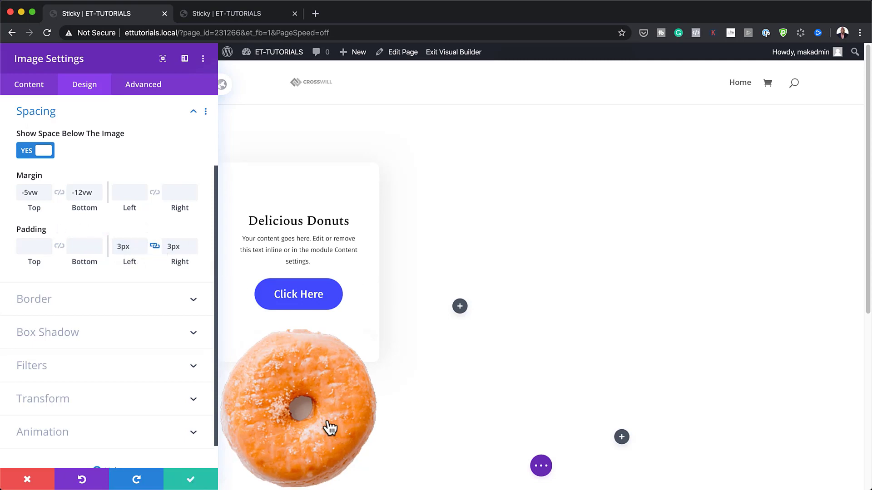
pyautogui.click(193, 480)
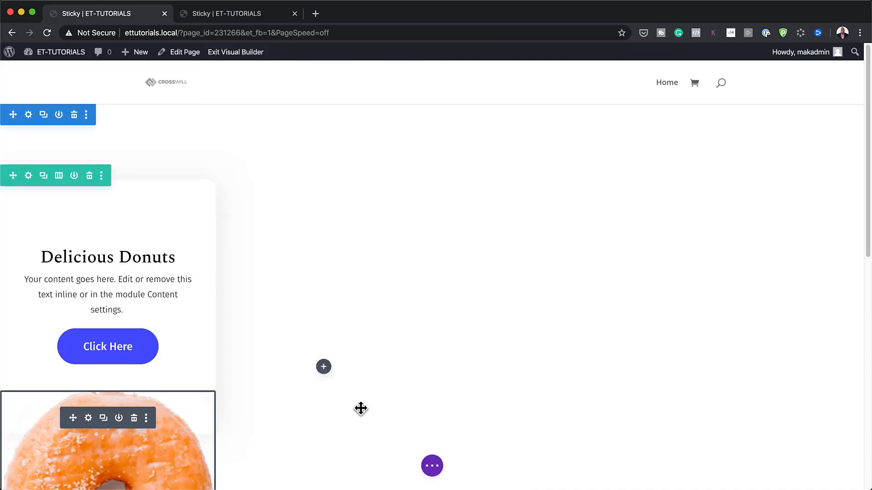
# Step: Switch the page builder to wireframe view
pyautogui.scroll(-5, 361, 409)
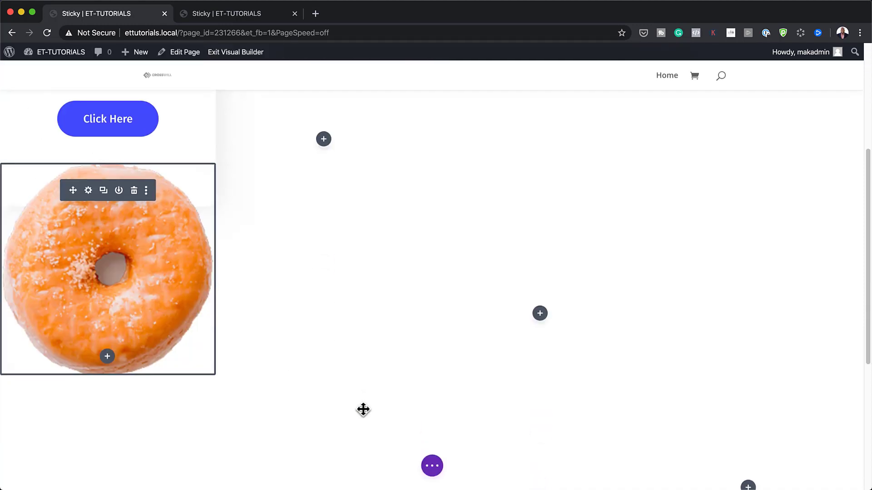
pyautogui.scroll(1, 361, 409)
pyautogui.scroll(2, 189, 282)
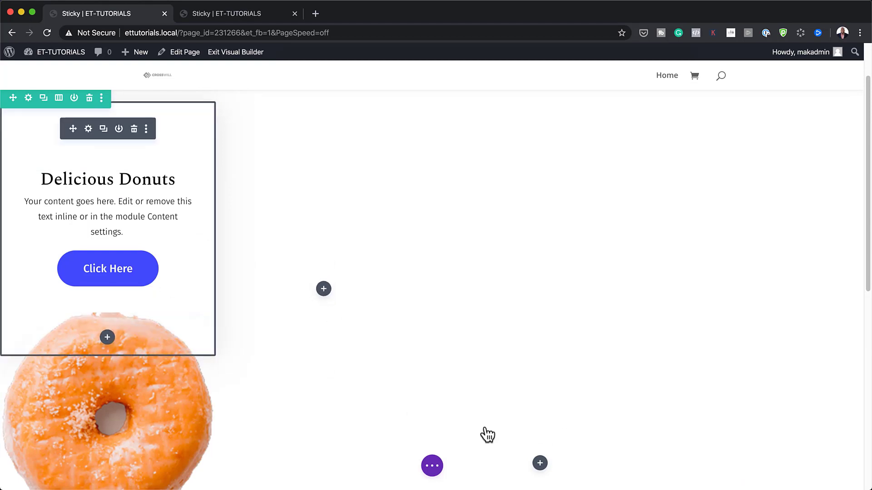
pyautogui.scroll(-1, 568, 436)
pyautogui.scroll(-2, 567, 436)
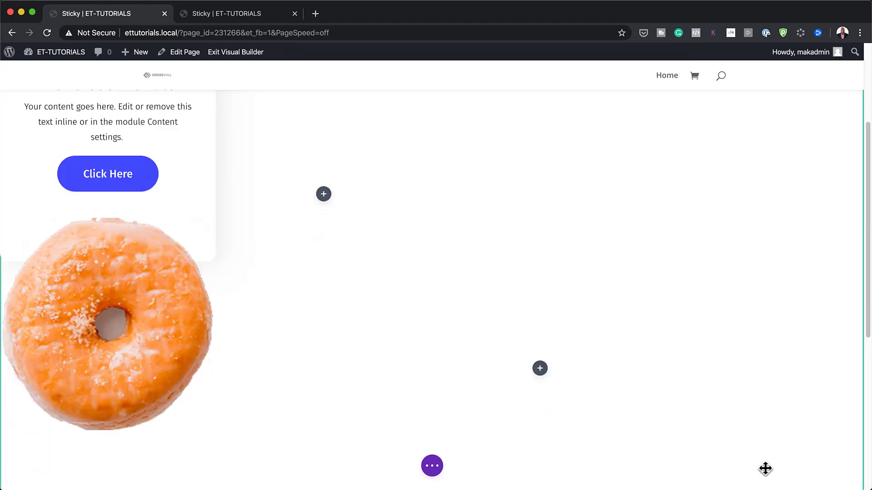
pyautogui.scroll(3, 383, 369)
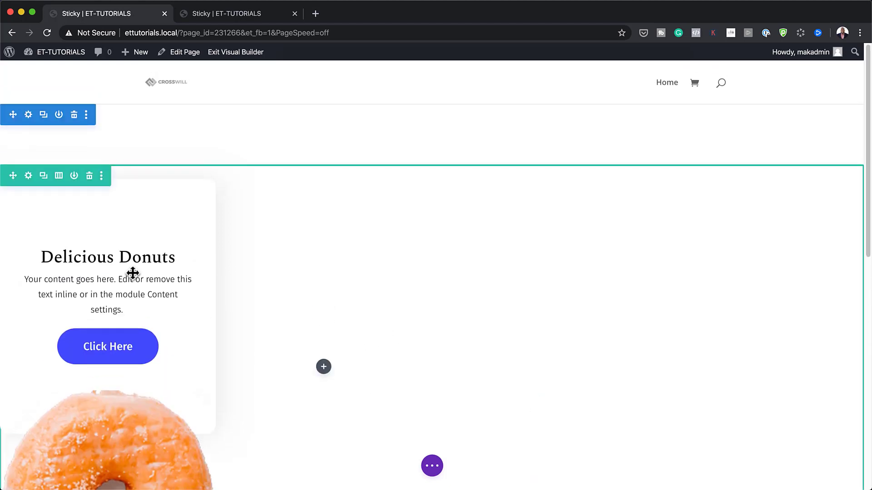
pyautogui.click(433, 466)
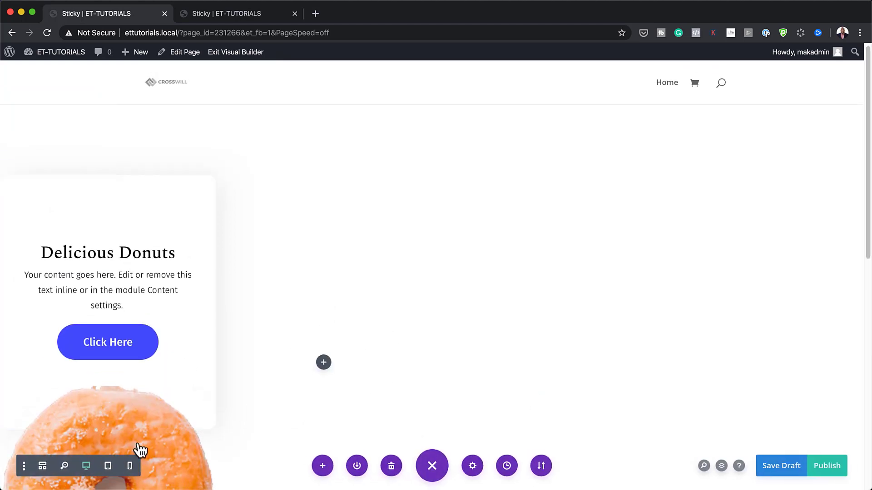
pyautogui.click(44, 468)
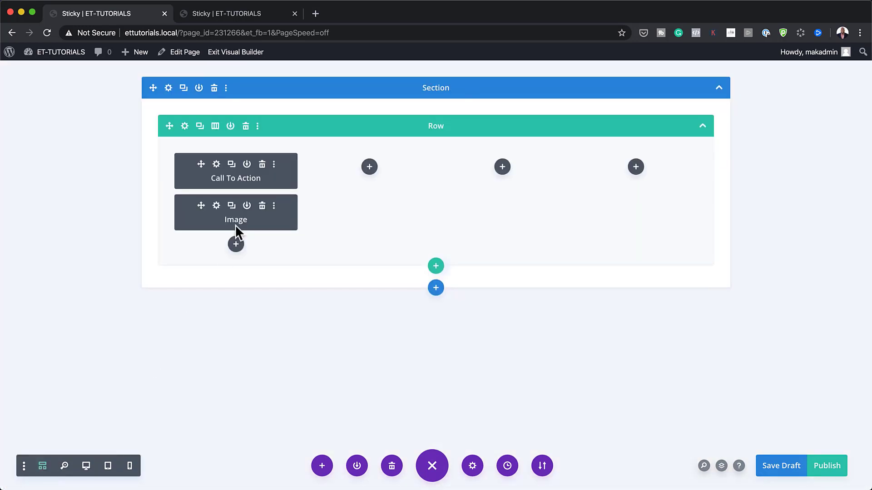
# Step: Duplicate the first column's Call To Action and Image modules and move one of each into the second column
pyautogui.click(231, 166)
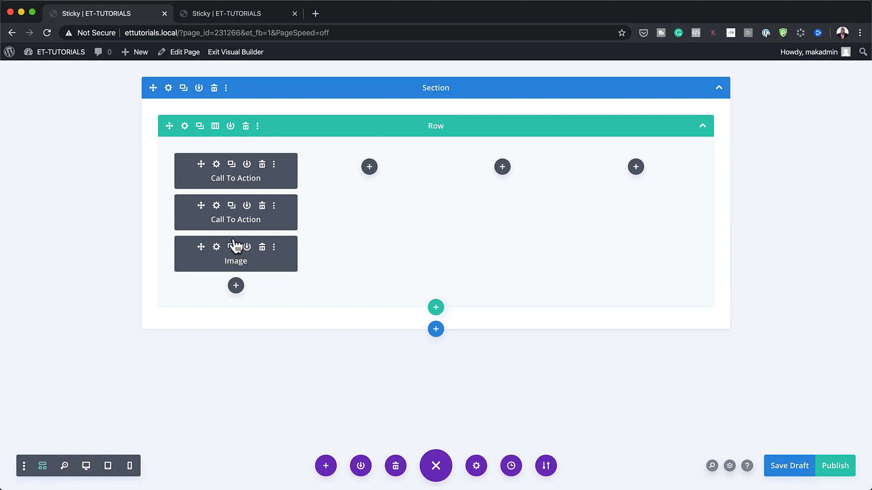
pyautogui.moveTo(200, 164); pyautogui.dragTo(350, 170)
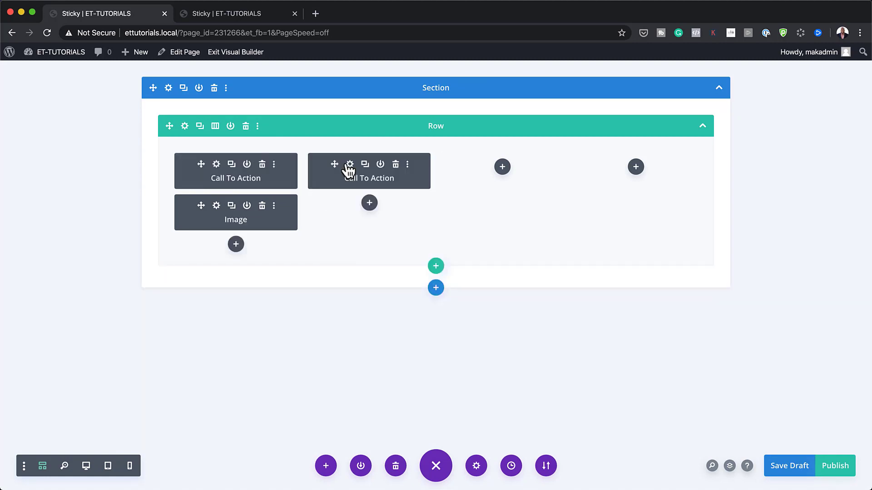
pyautogui.click(231, 205)
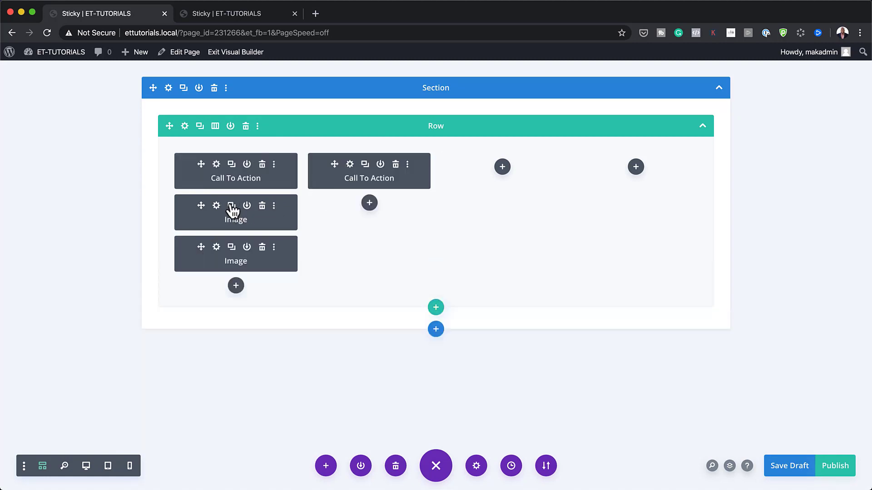
pyautogui.moveTo(204, 206); pyautogui.dragTo(348, 213)
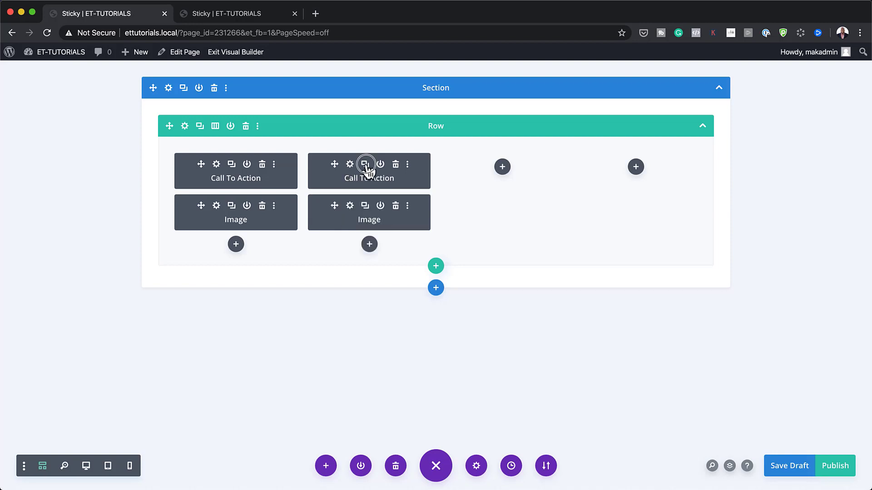
# Step: Duplicate the second column's Call To Action and Image modules and place one of each in the third column
pyautogui.click(364, 164)
pyautogui.moveTo(339, 206); pyautogui.dragTo(495, 174)
pyautogui.moveTo(369, 220); pyautogui.dragTo(488, 229)
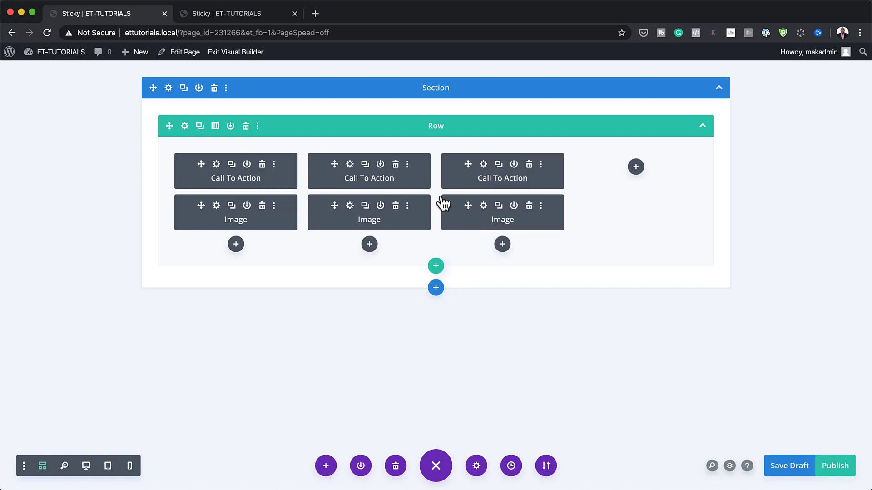
# Step: Duplicate the third column's Call To Action and Image modules and move one of each into the fourth column
pyautogui.click(498, 164)
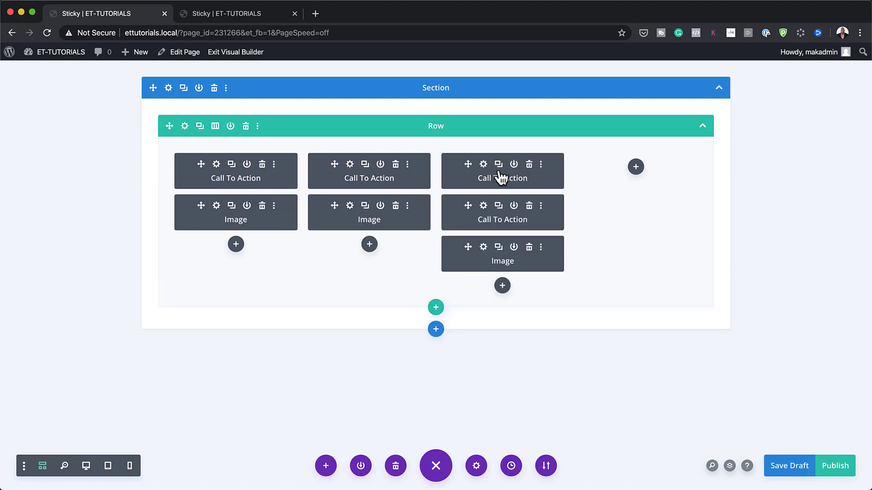
pyautogui.moveTo(468, 165); pyautogui.dragTo(629, 172)
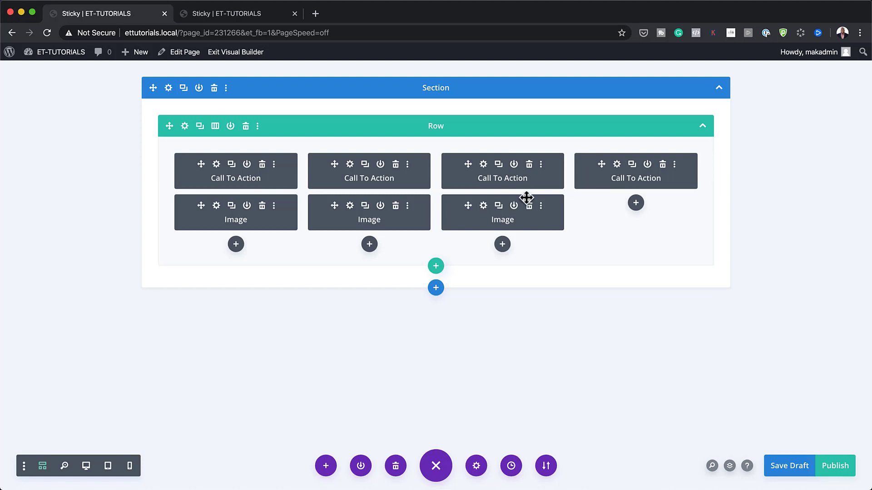
pyautogui.click(498, 206)
pyautogui.moveTo(468, 206); pyautogui.dragTo(629, 212)
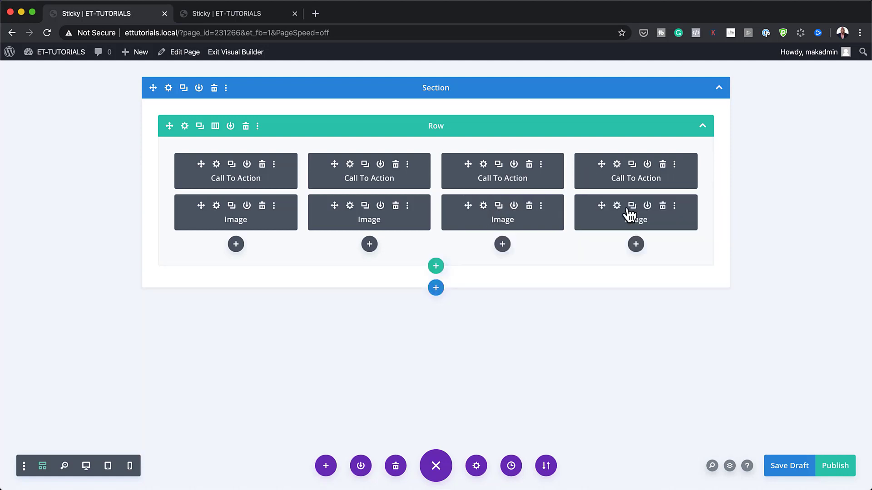
# Step: Switch the builder from wireframe to desktop view and look over the four staggered cards
pyautogui.click(86, 468)
pyautogui.scroll(-10, 698, 310)
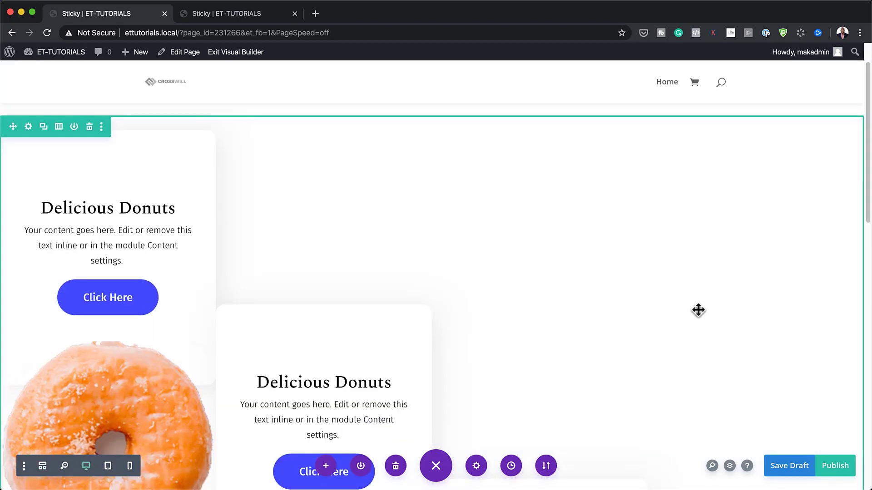
pyautogui.scroll(-5, 698, 310)
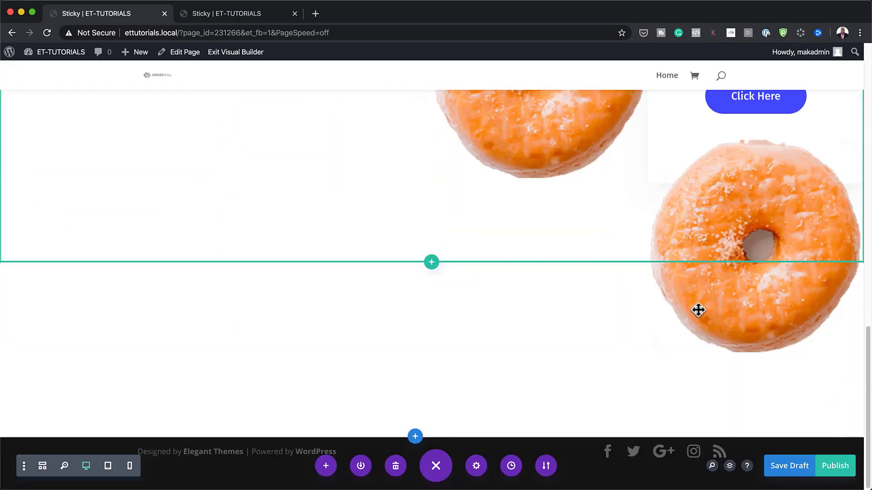
pyautogui.scroll(10, 698, 310)
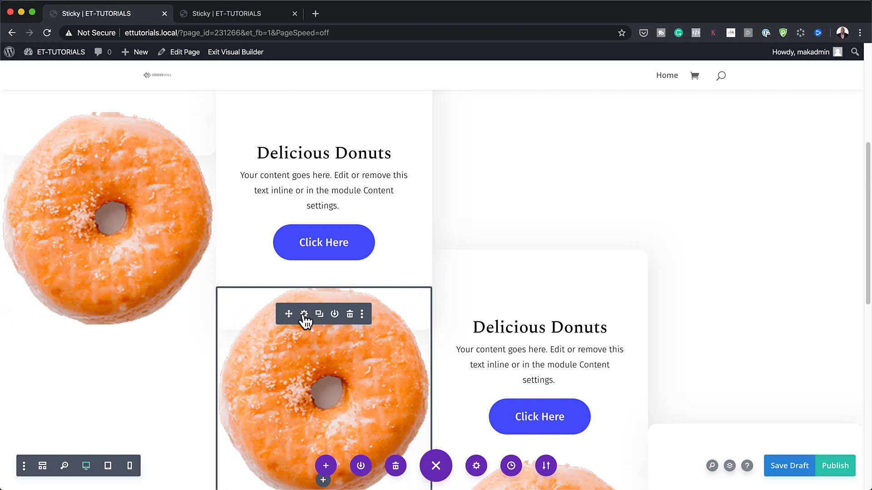
# Step: Replace the second column's donut image with the chocolate cupcakes picture coffee-item-7.png and save the module
pyautogui.click(304, 314)
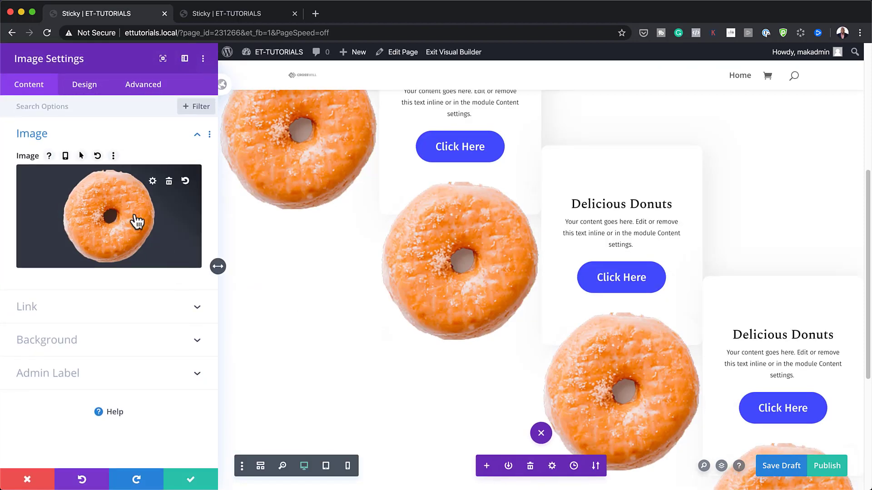
pyautogui.click(136, 222)
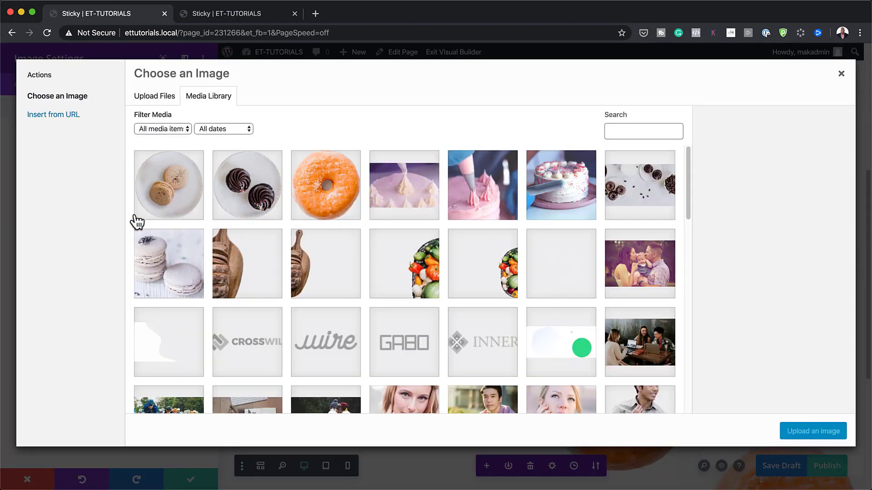
pyautogui.click(244, 199)
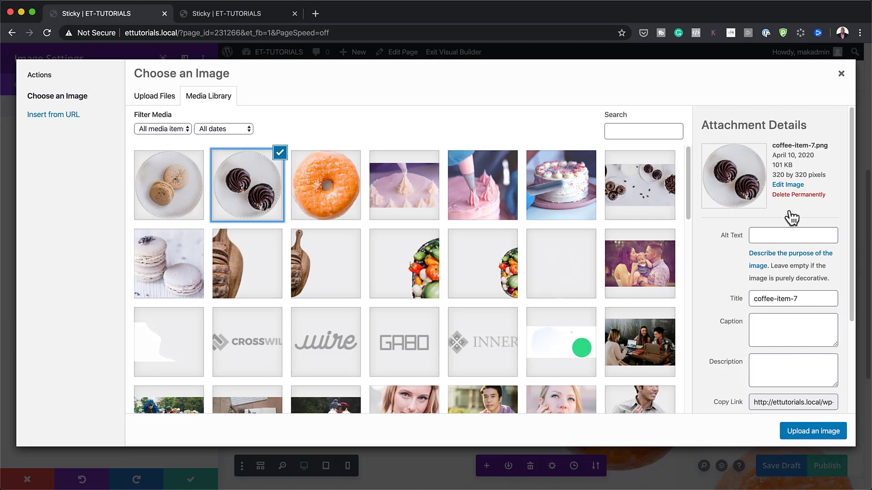
pyautogui.click(804, 432)
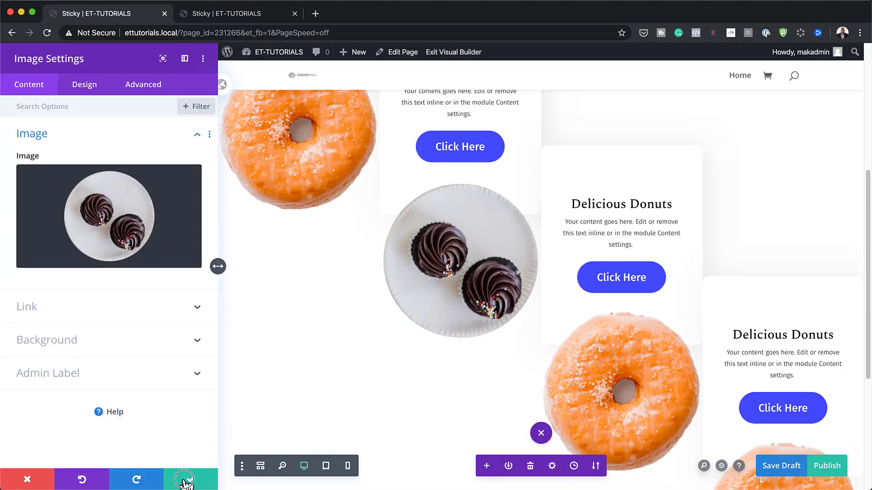
pyautogui.click(185, 481)
# Step: Replace the third column's donut image with the plate of macarons from the media library
pyautogui.scroll(-5, 395, 440)
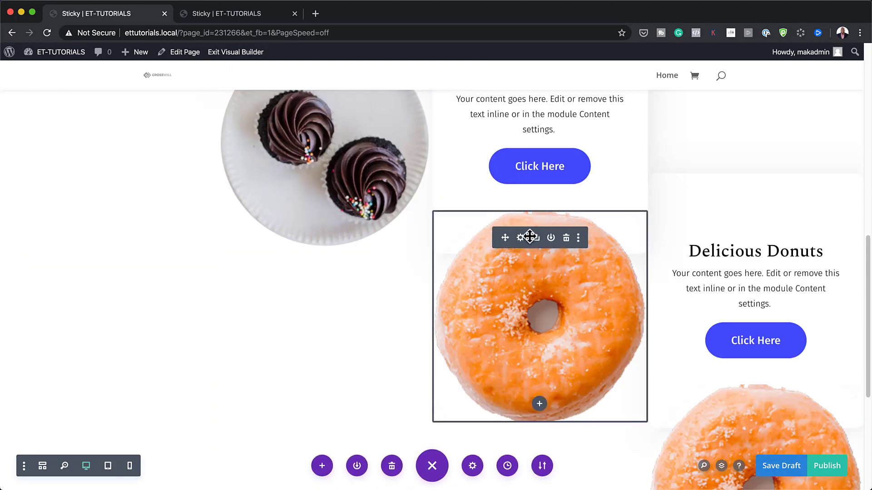
pyautogui.click(521, 237)
pyautogui.click(124, 218)
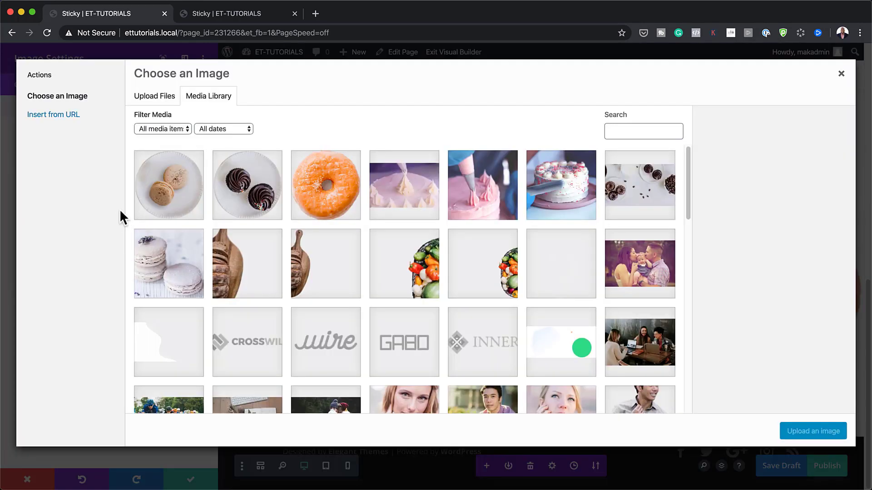
pyautogui.click(160, 186)
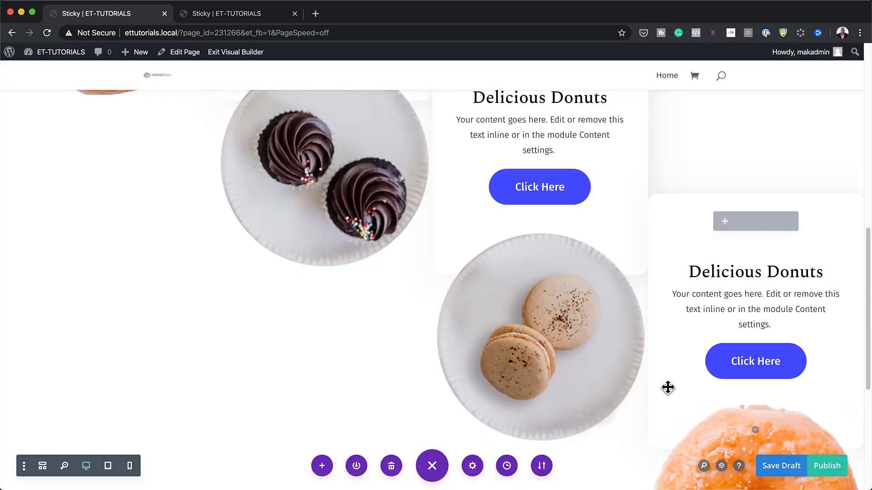
# Step: Replace the fourth column's donut image with the chocolate cupcakes picture coffee-item-7.png
pyautogui.scroll(-3, 667, 387)
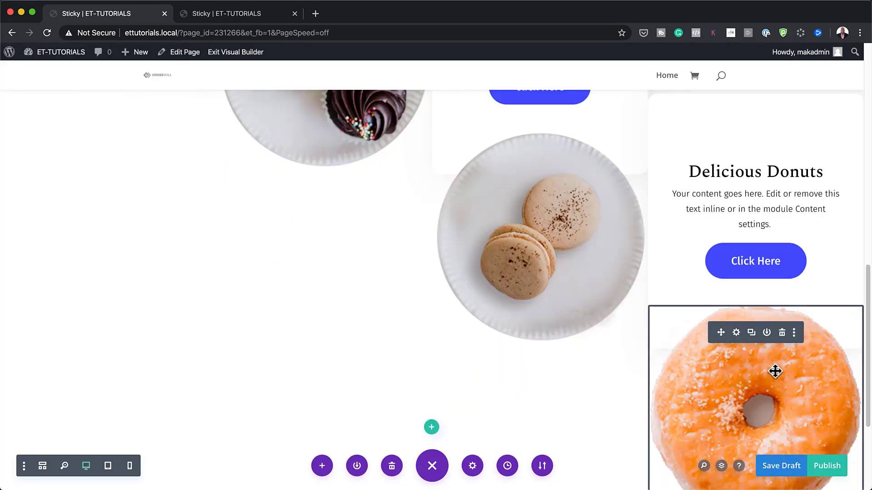
pyautogui.click(736, 332)
pyautogui.click(97, 229)
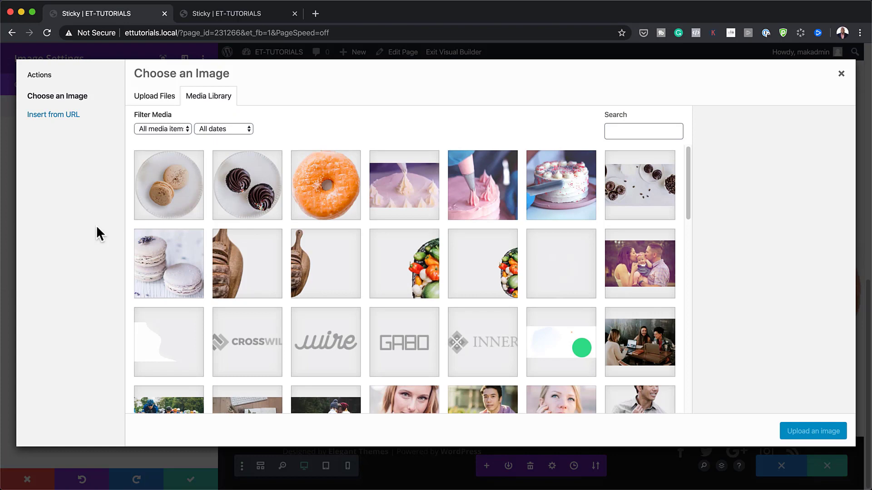
pyautogui.click(247, 185)
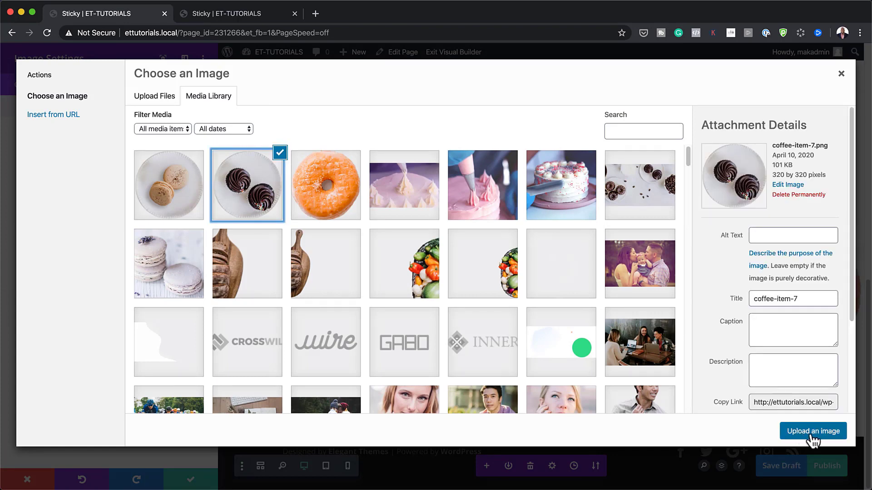
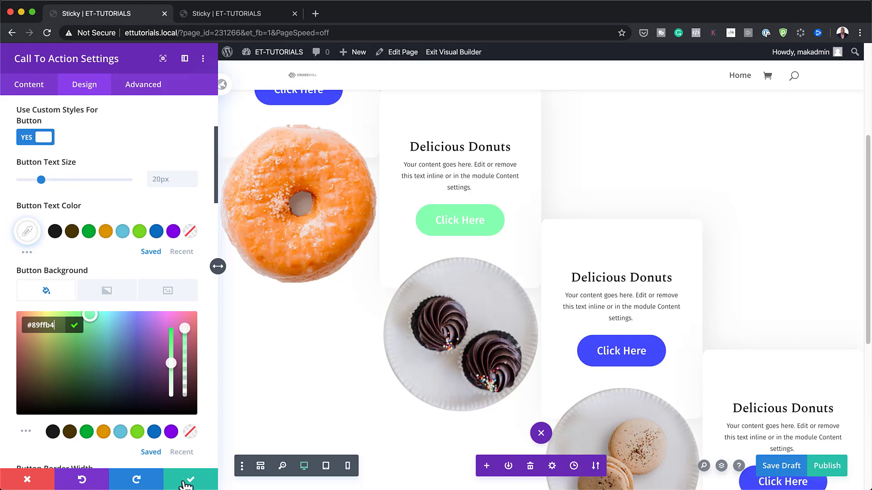
# Step: Save #89ffb4 as the second card's button background and look over the button colours of the other cards
pyautogui.click(190, 478)
pyautogui.scroll(-5, 560, 316)
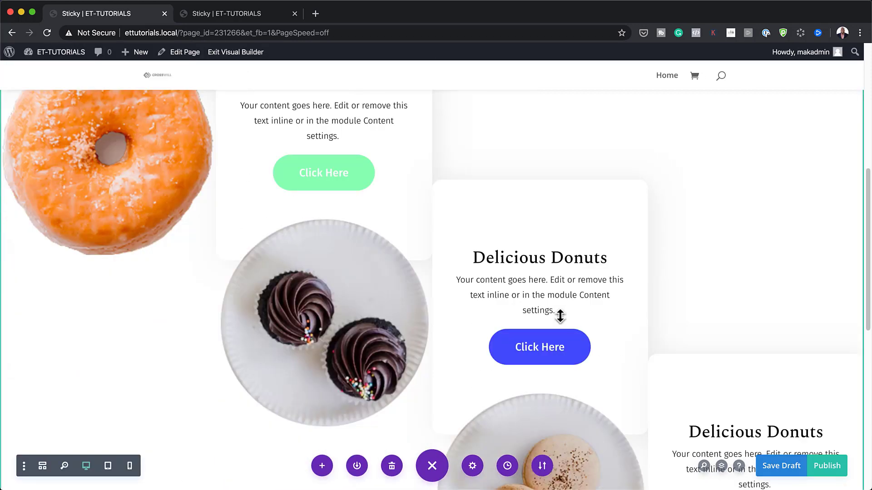
pyautogui.scroll(6, 452, 224)
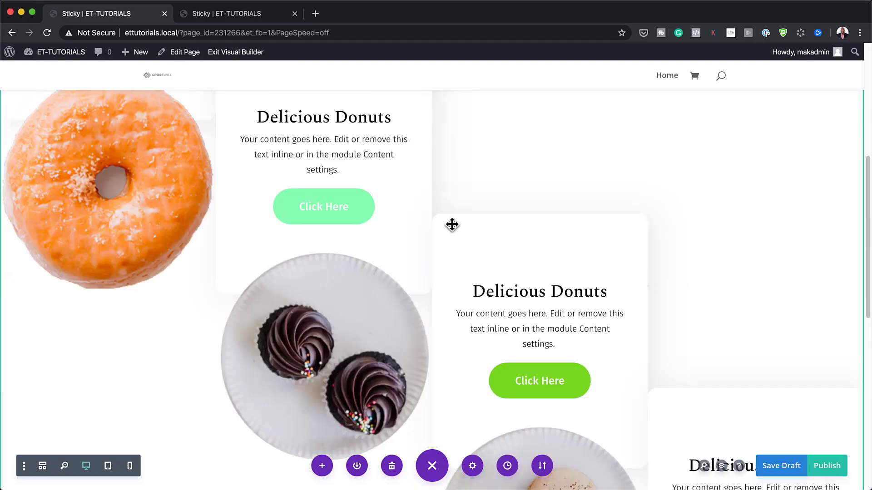
pyautogui.scroll(-6, 670, 237)
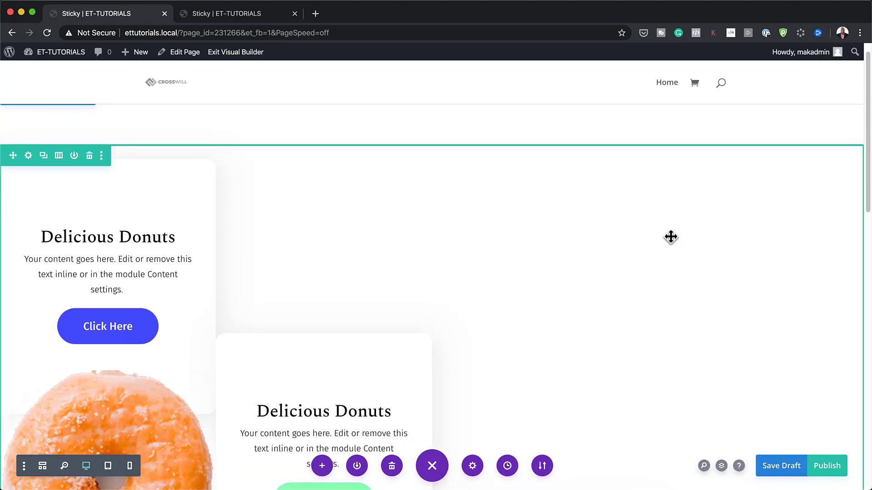
pyautogui.scroll(-1, 671, 237)
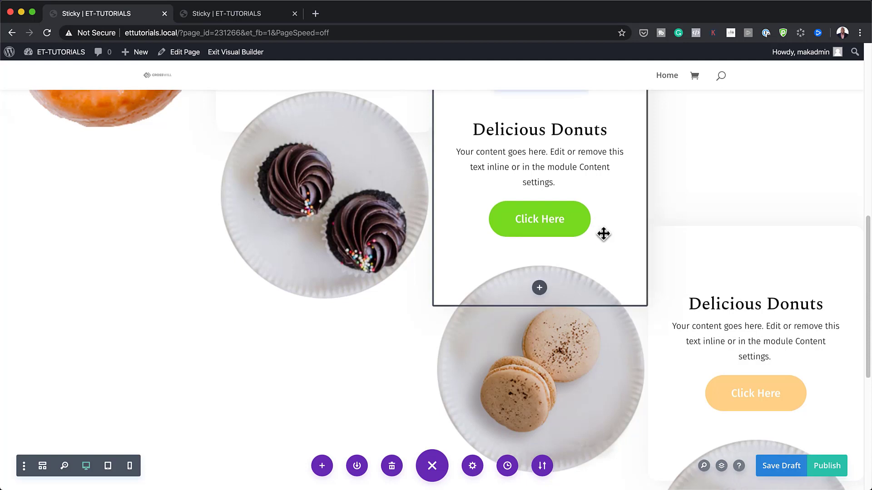
# Step: Give the row's first column the CSS class sticky-image and save the column settings
pyautogui.scroll(1, 604, 233)
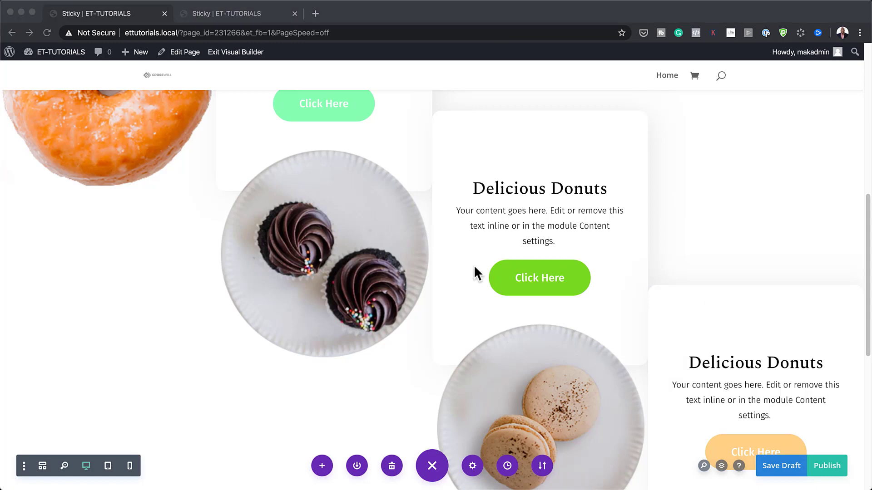
pyautogui.scroll(3, 382, 269)
pyautogui.scroll(1, 383, 271)
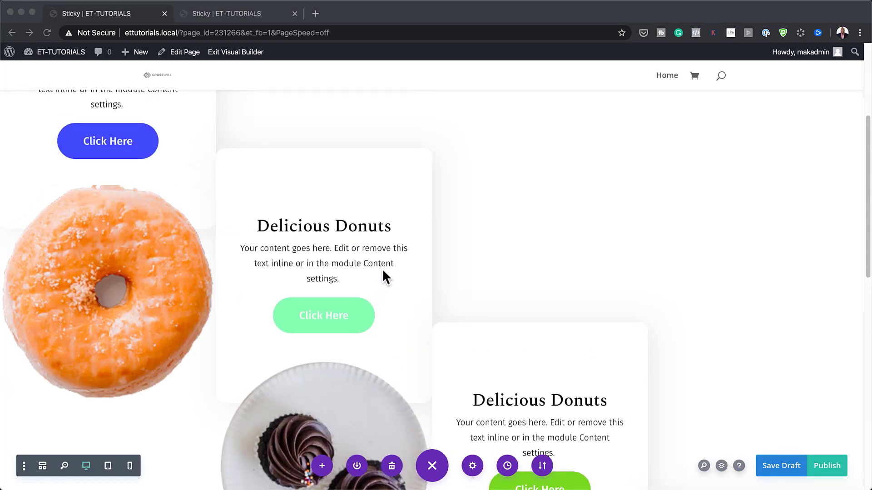
pyautogui.scroll(3, 392, 214)
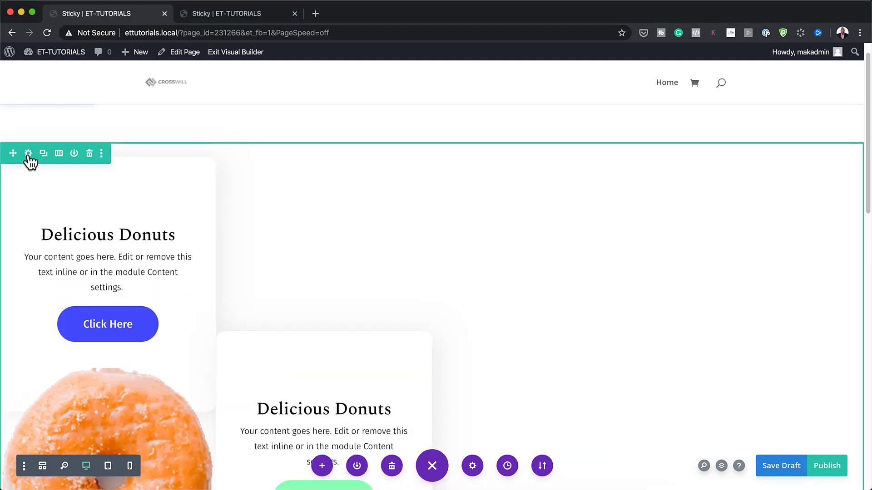
pyautogui.click(28, 153)
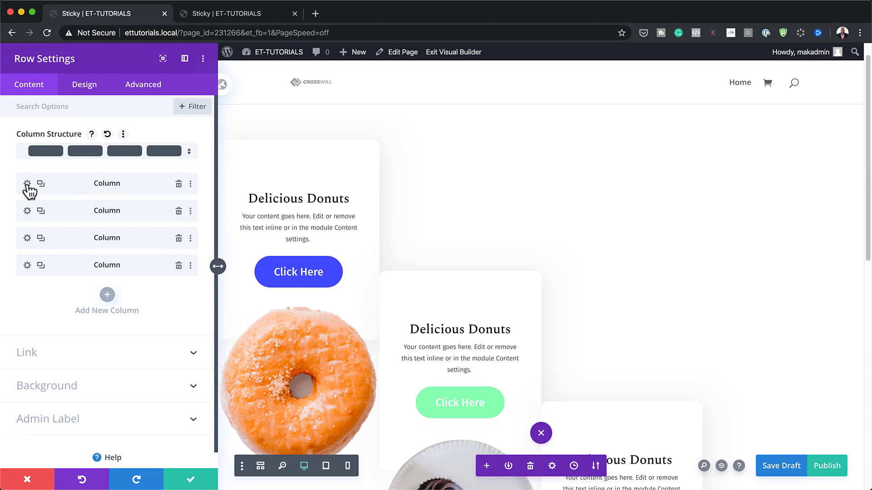
pyautogui.click(27, 183)
pyautogui.click(156, 93)
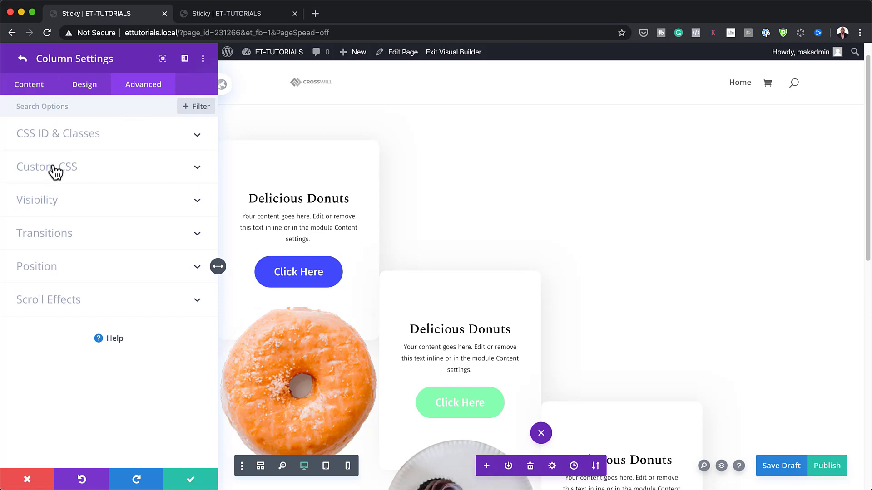
pyautogui.click(80, 142)
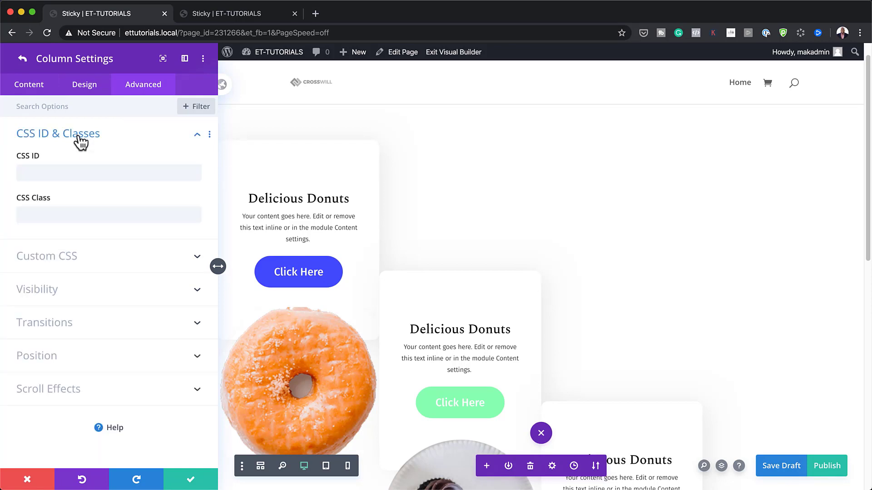
pyautogui.click(68, 212)
pyautogui.write('sticky-image')
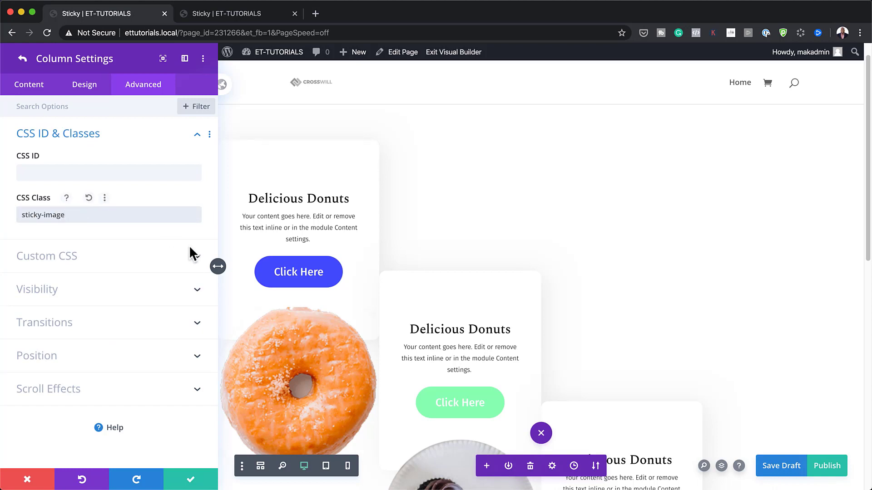
pyautogui.click(186, 479)
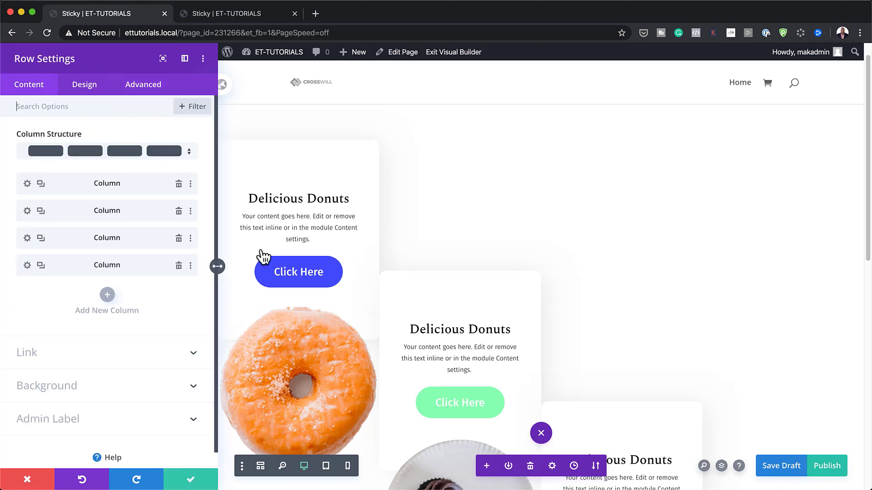
# Step: Give the row's second column the CSS class sticky-image and return to the row settings
pyautogui.click(27, 211)
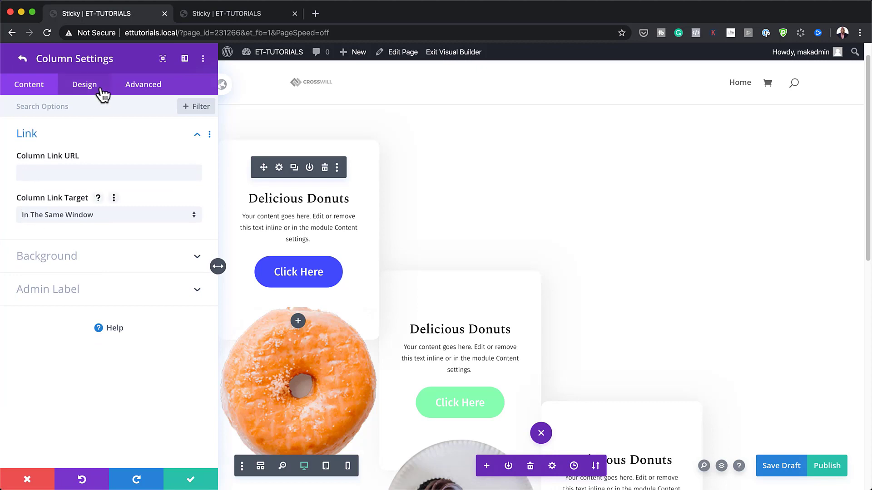
pyautogui.click(130, 86)
pyautogui.click(68, 135)
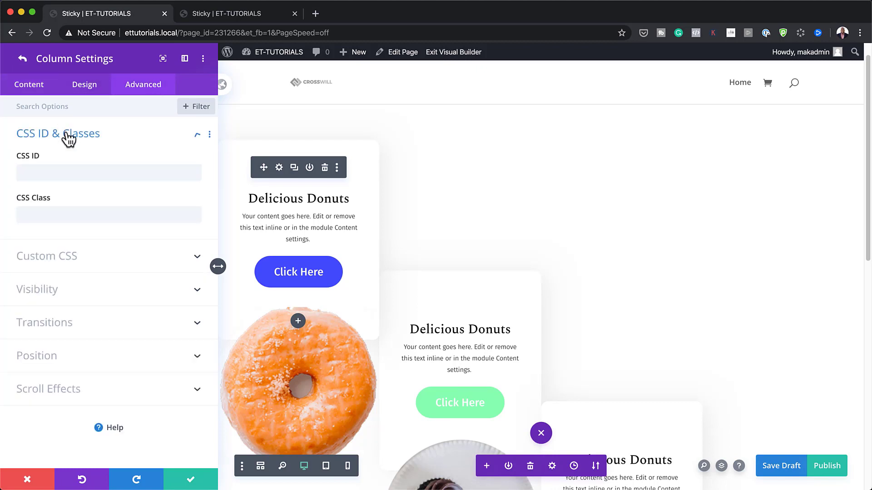
pyautogui.click(60, 215)
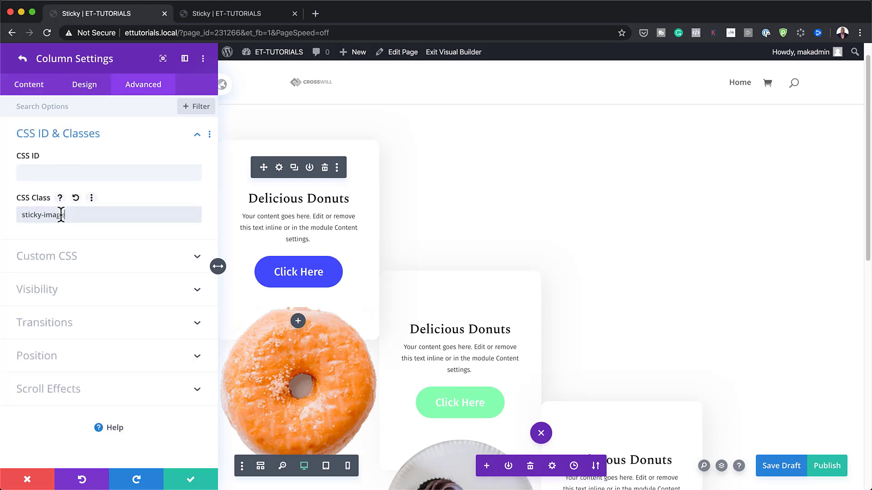
pyautogui.click(23, 59)
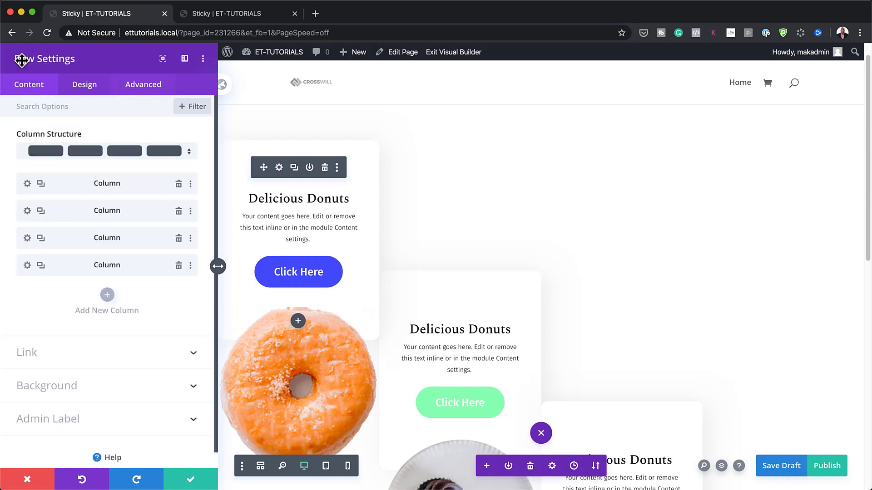
# Step: Give the row's third column the CSS class sticky-image and save the column and row settings
pyautogui.click(27, 238)
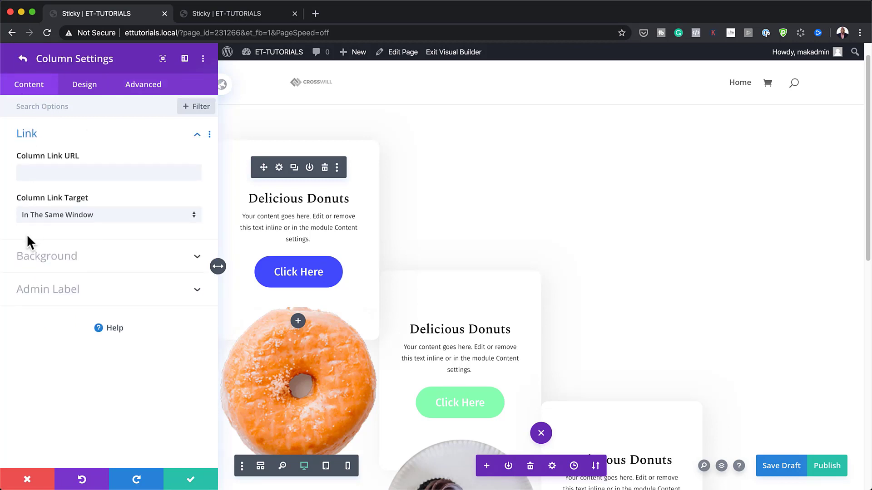
pyautogui.click(151, 90)
pyautogui.click(95, 136)
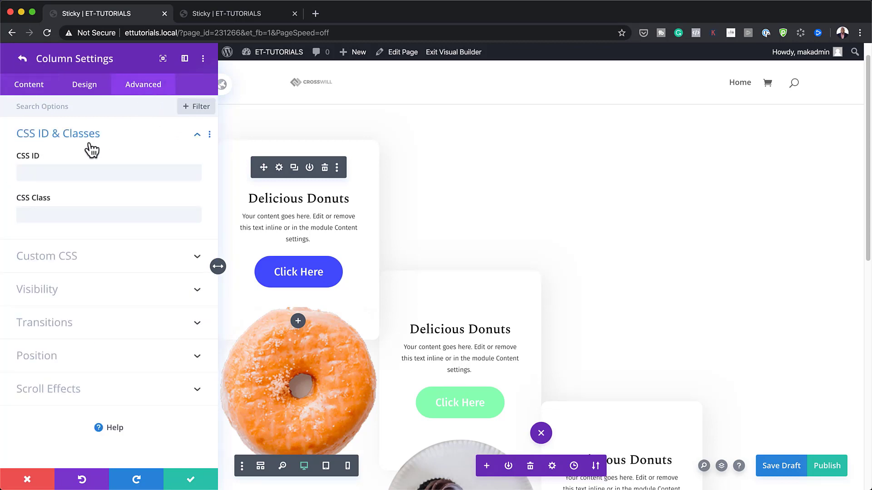
pyautogui.click(49, 213)
pyautogui.write('sticky-image')
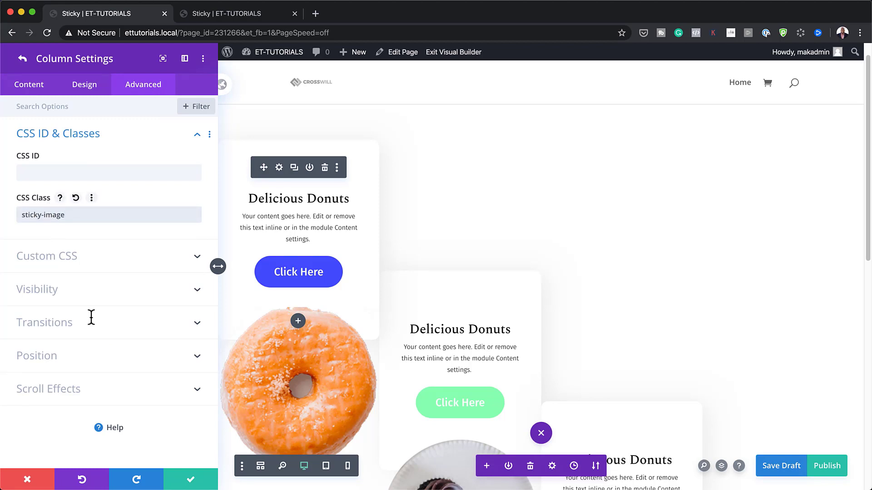
pyautogui.click(6, 207)
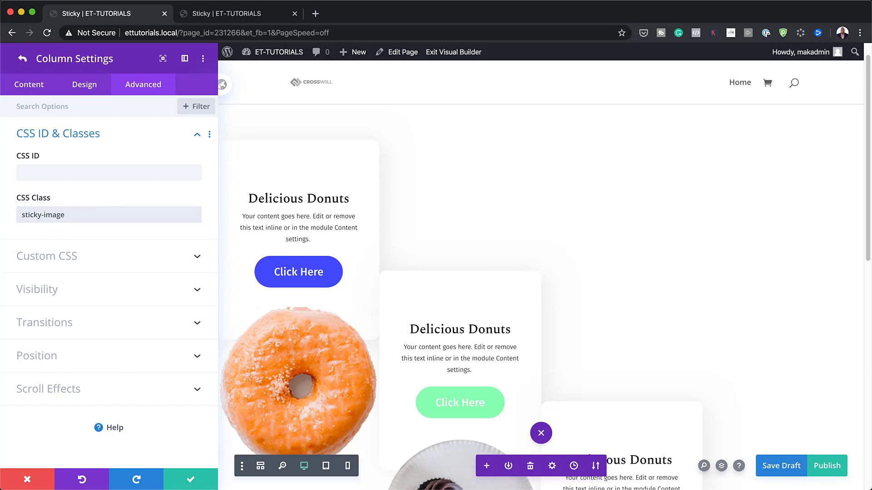
pyautogui.click(191, 484)
pyautogui.click(189, 482)
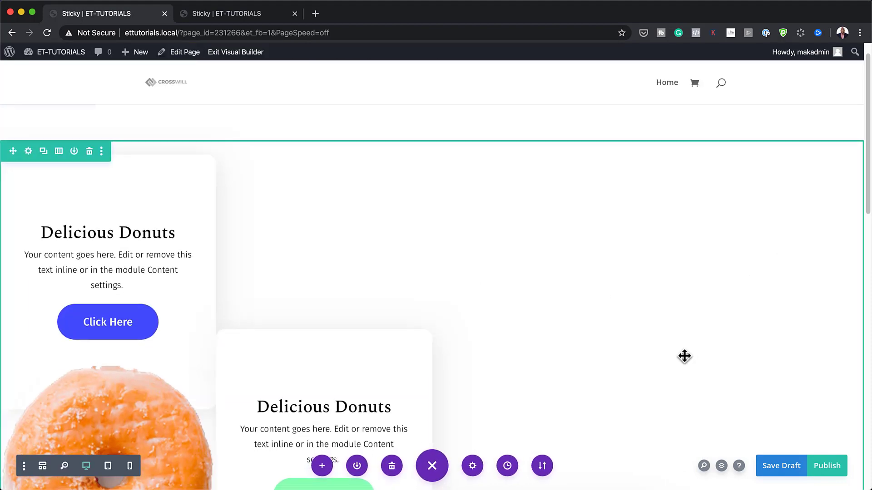
# Step: Insert a single-column row below the cards row and add a Code module to it
pyautogui.scroll(-10, 684, 356)
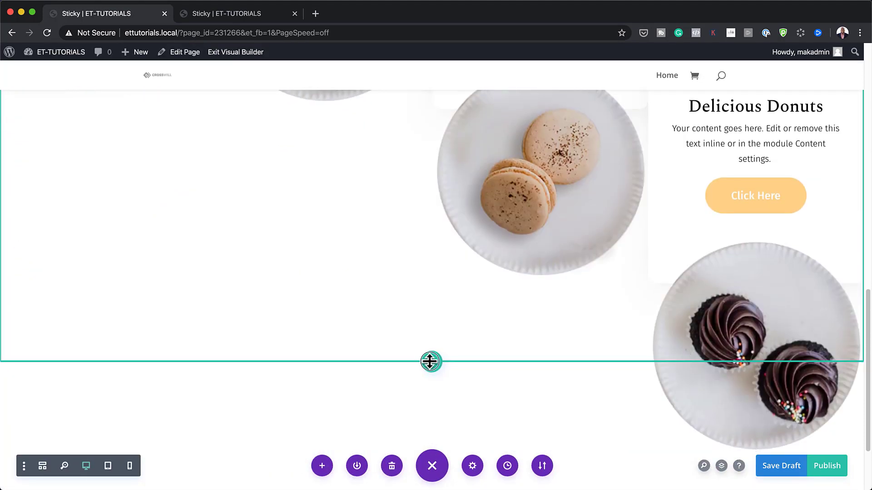
pyautogui.click(430, 362)
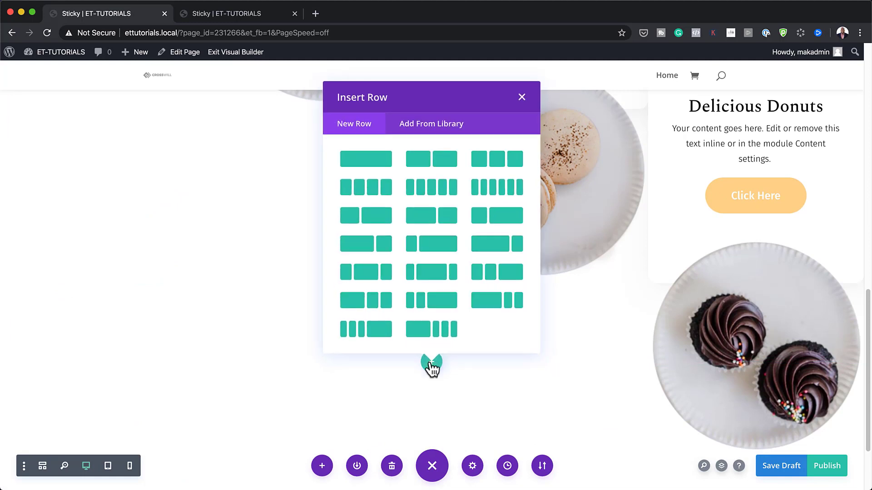
pyautogui.click(380, 169)
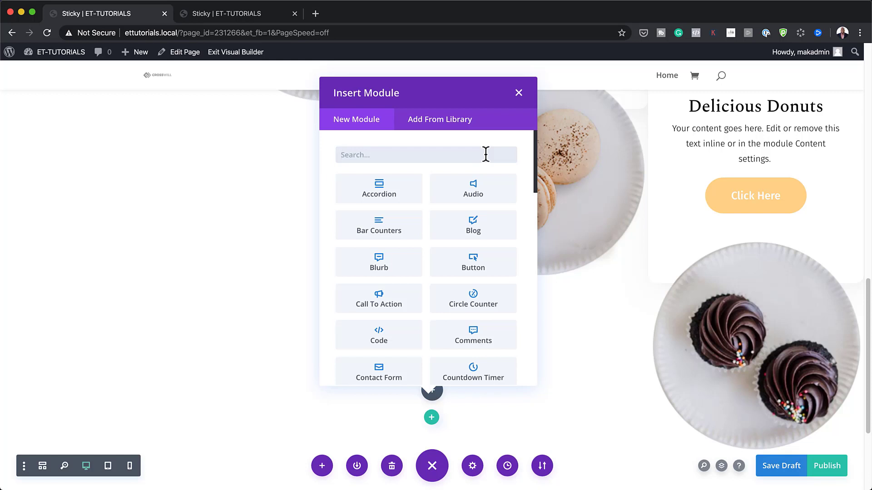
pyautogui.write('code')
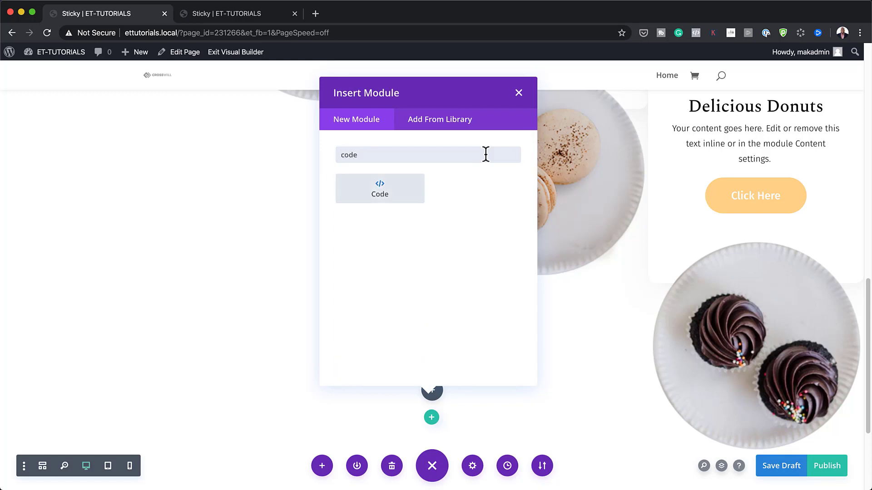
pyautogui.click(390, 186)
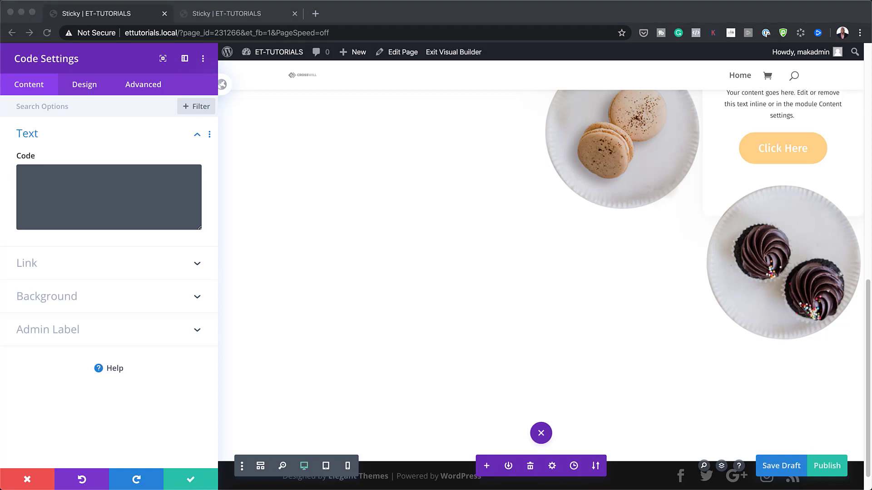
# Step: Add and save CSS for screens from 980px making .sticky-cta sticky at top 8vw !important and .sticky-image sticky at top 28vw !important
pyautogui.click(79, 176)
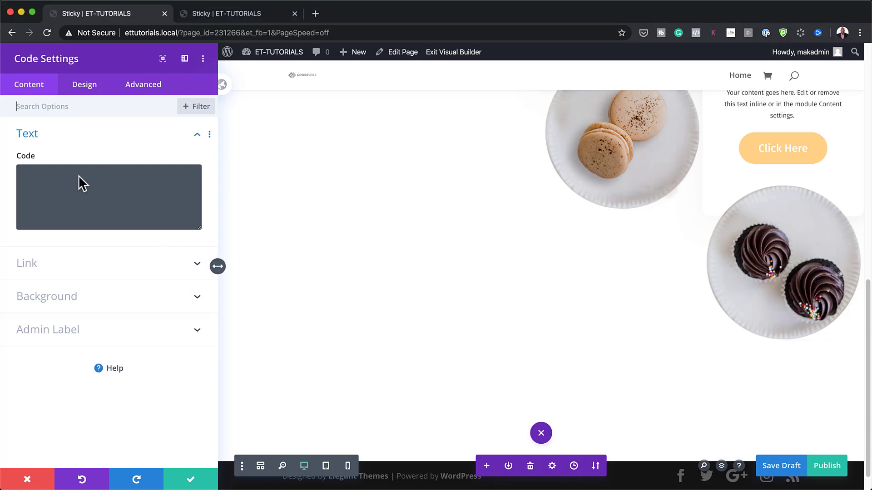
pyautogui.write('<style> @media only screen and (min-width: 980px) { .sticky-cta { position: sticky; position: -webkit-sticky; top: 8vw !important; }  .sticky-image { position: sticky; position: -webkit-sticky; top: 28vw !important; } }</style>')
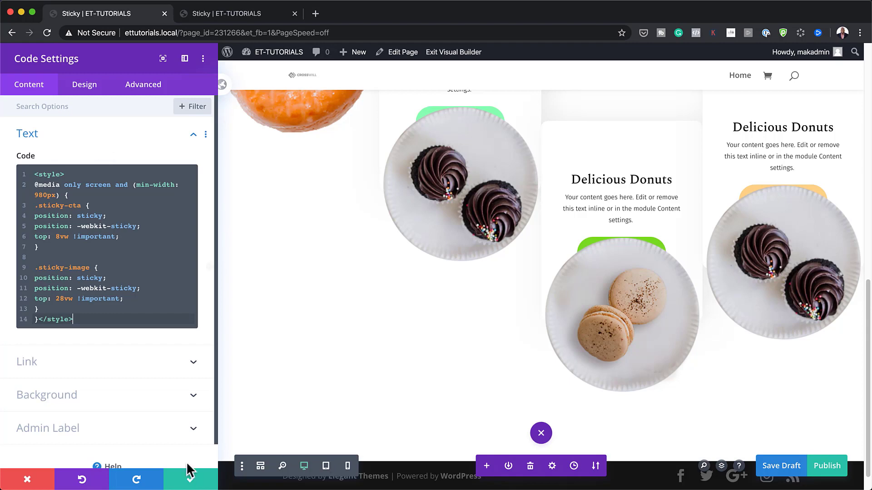
pyautogui.click(187, 478)
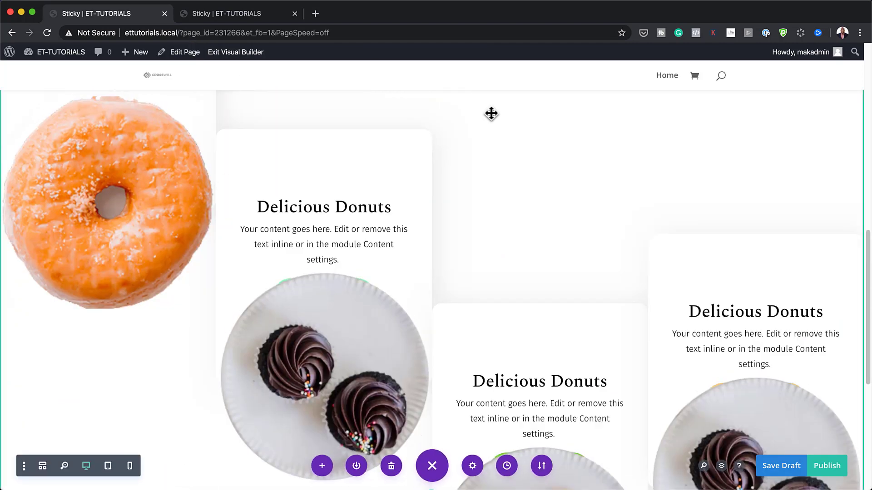
# Step: Check the sticky scrolling of the cards and images in the builder and publish the page
pyautogui.scroll(-2, 551, 240)
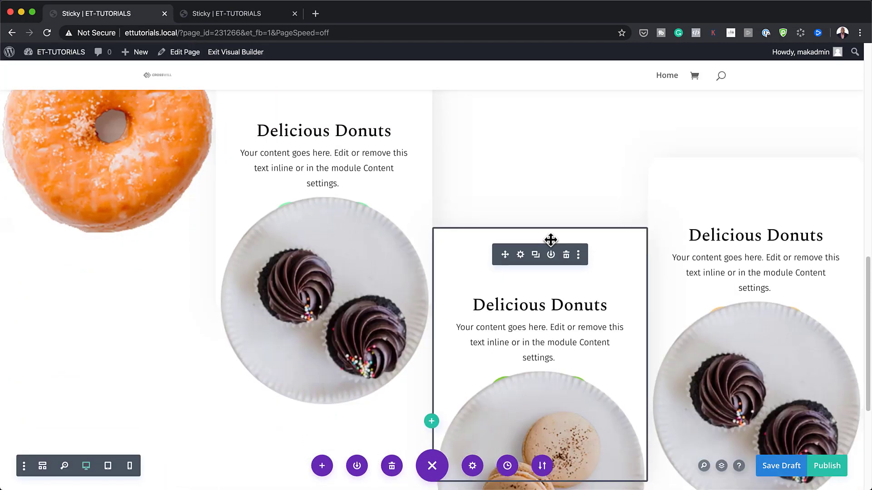
pyautogui.scroll(-2, 551, 239)
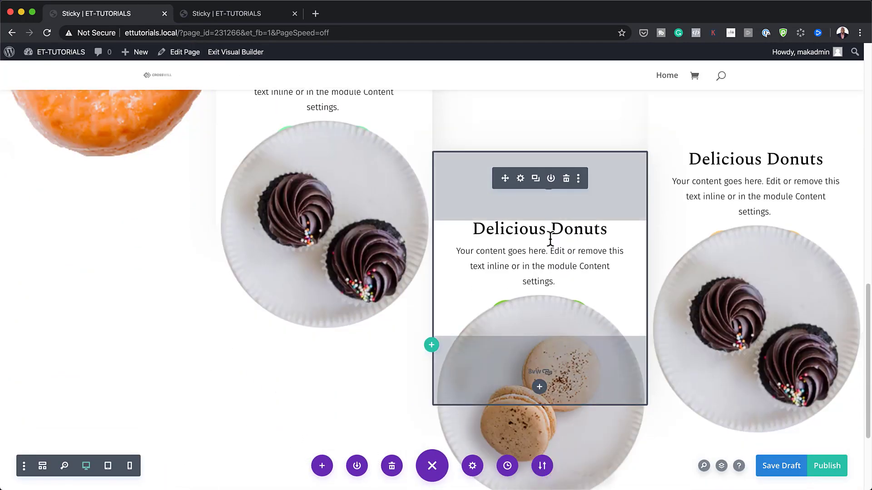
pyautogui.click(827, 466)
# Step: Switch to the live Sticky page and examine how the cards and images stick while scrolling
pyautogui.hotkey('ctrl', 'Tab')
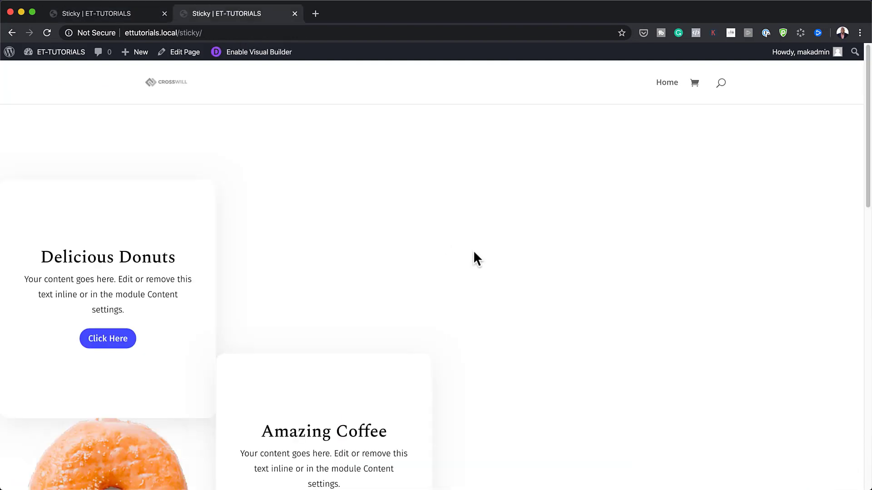
pyautogui.scroll(-5, 596, 348)
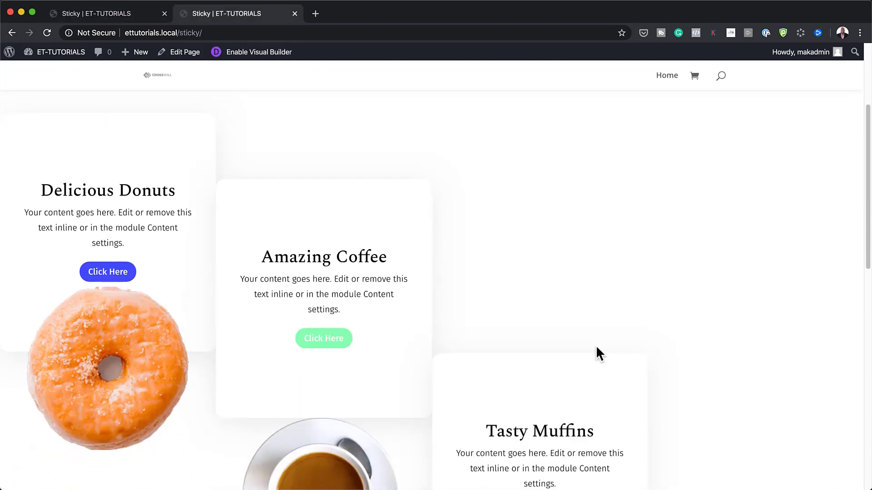
pyautogui.scroll(-5, 596, 348)
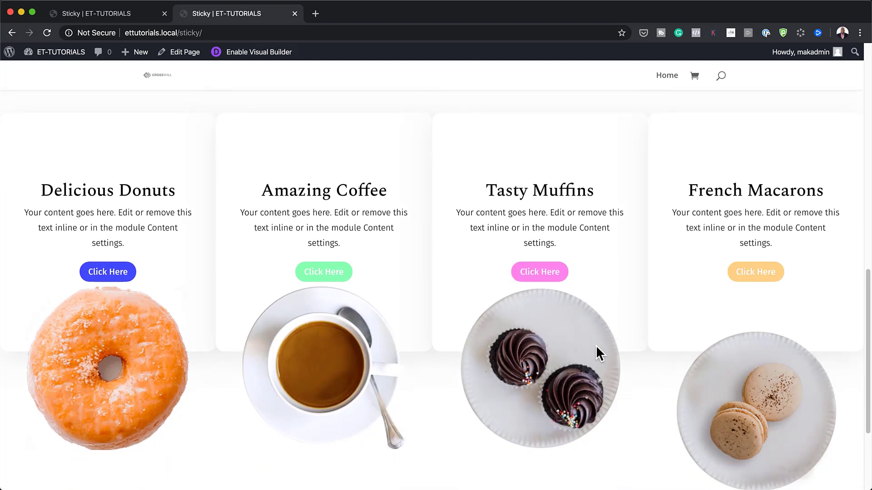
pyautogui.scroll(10, 596, 348)
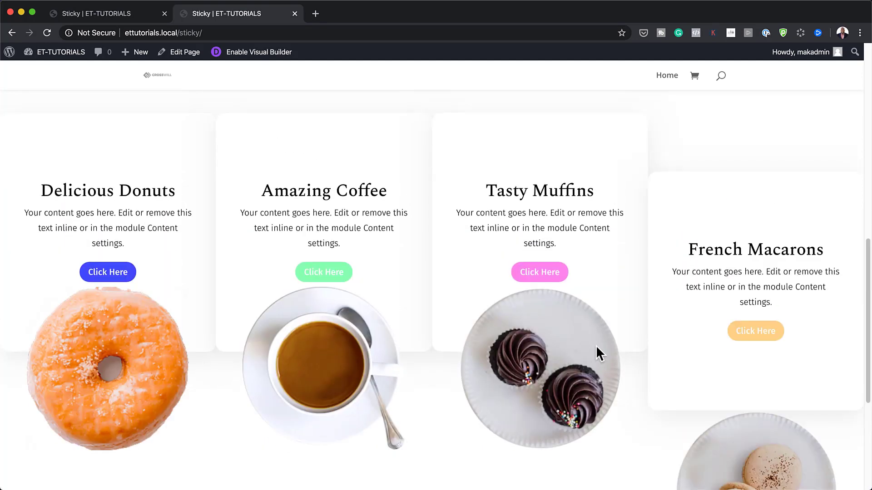
pyautogui.scroll(2, 596, 354)
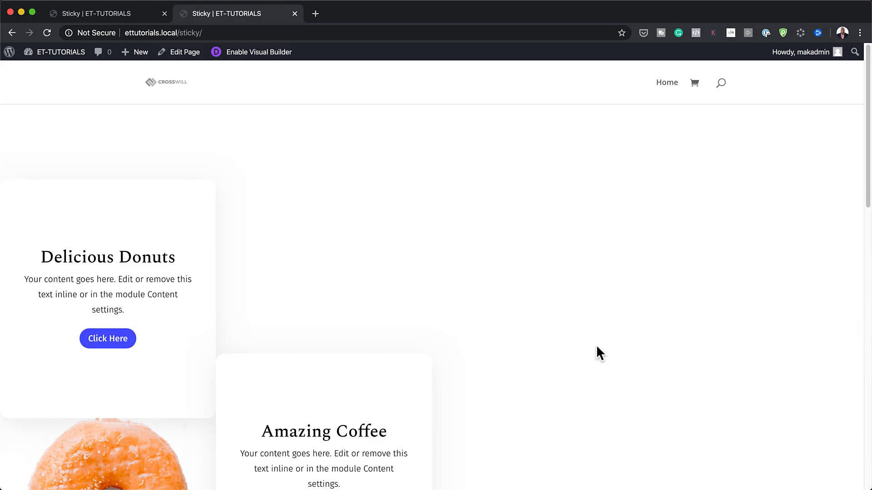